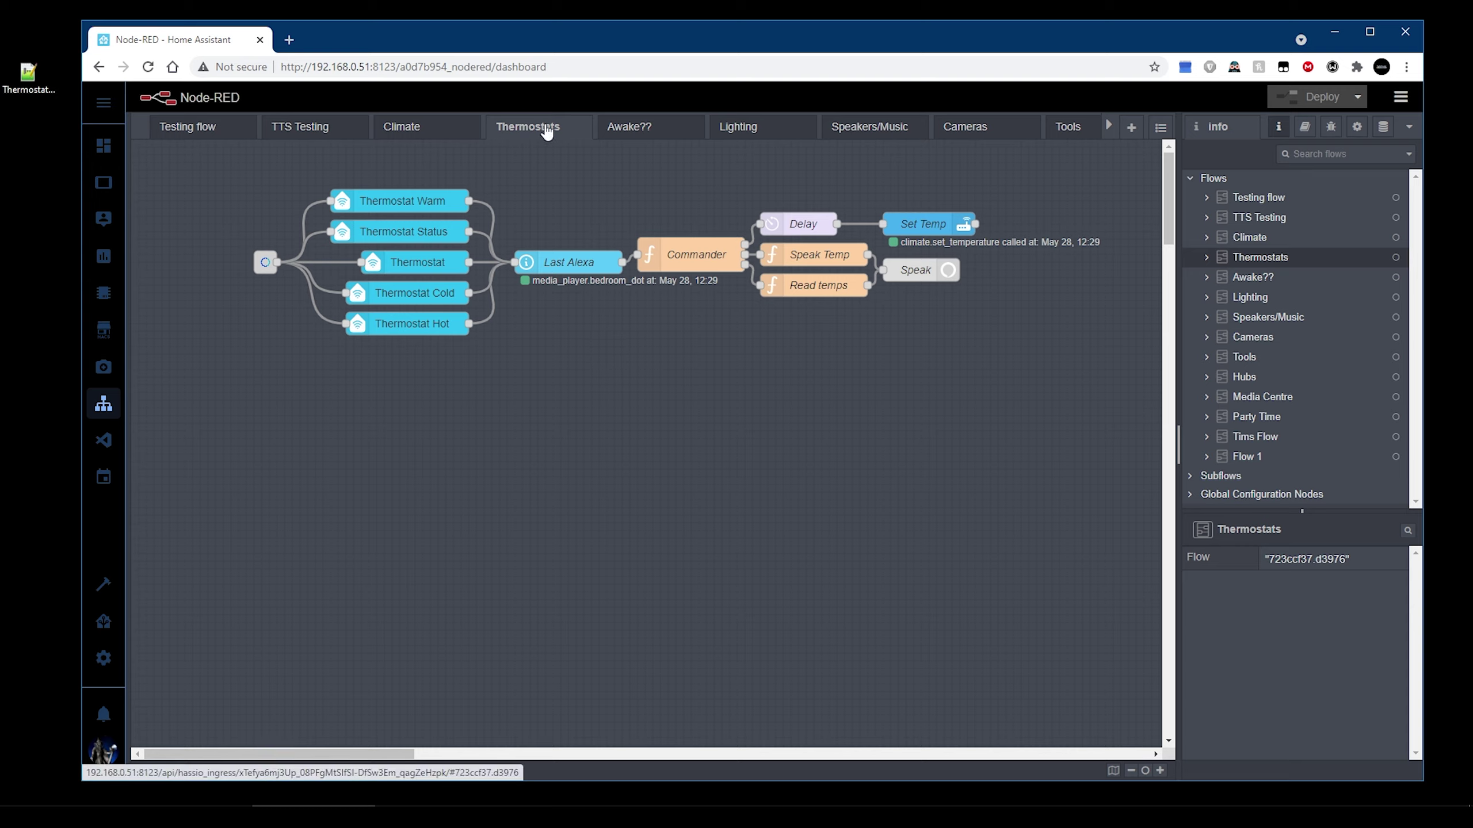
# - Import a copy of Thermostat_Commander.json and place its 13 nodes below the original flow
pyautogui.click(30, 81)
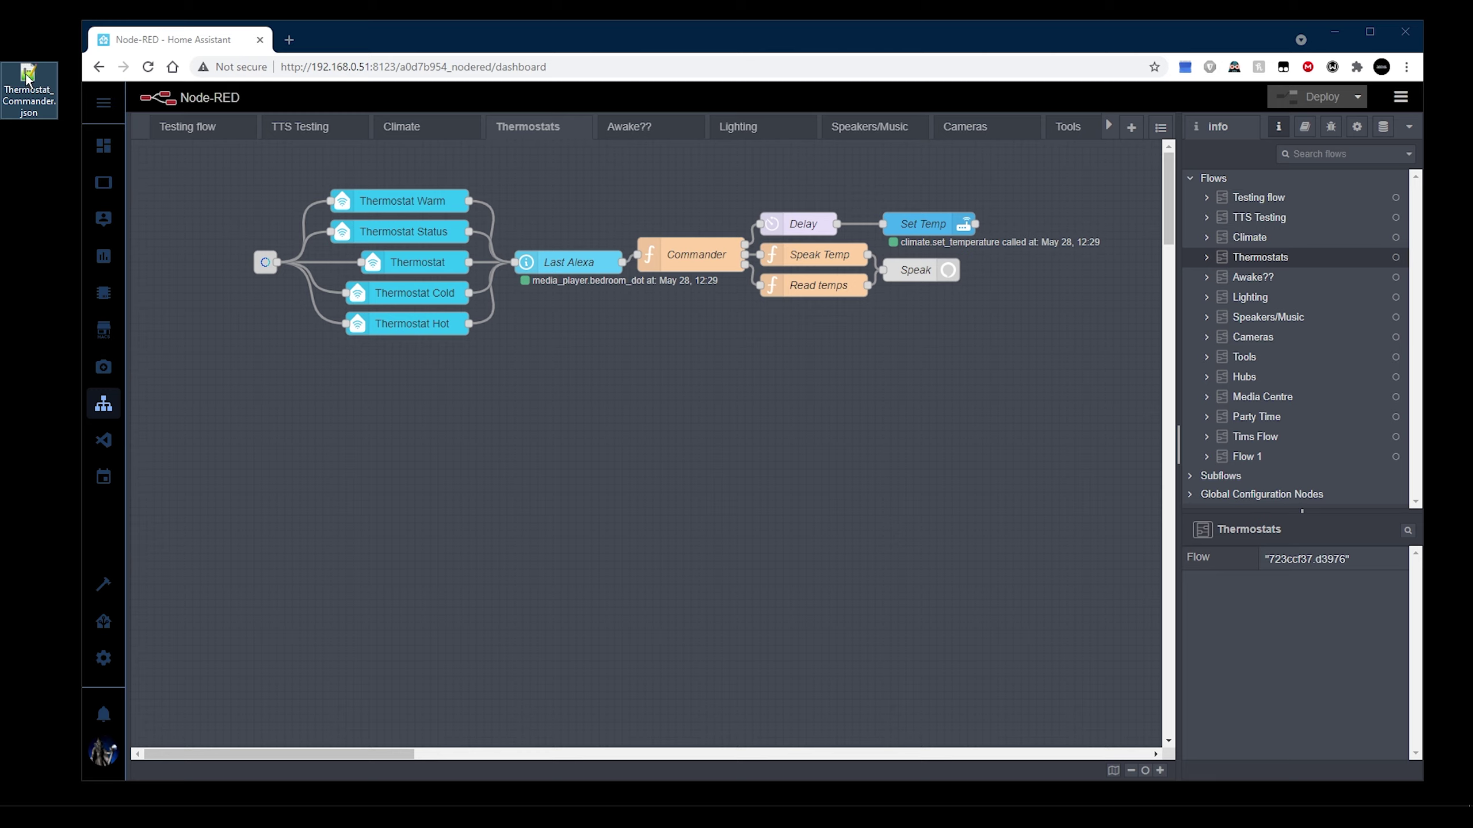
pyautogui.moveTo(28, 76); pyautogui.dragTo(713, 523)
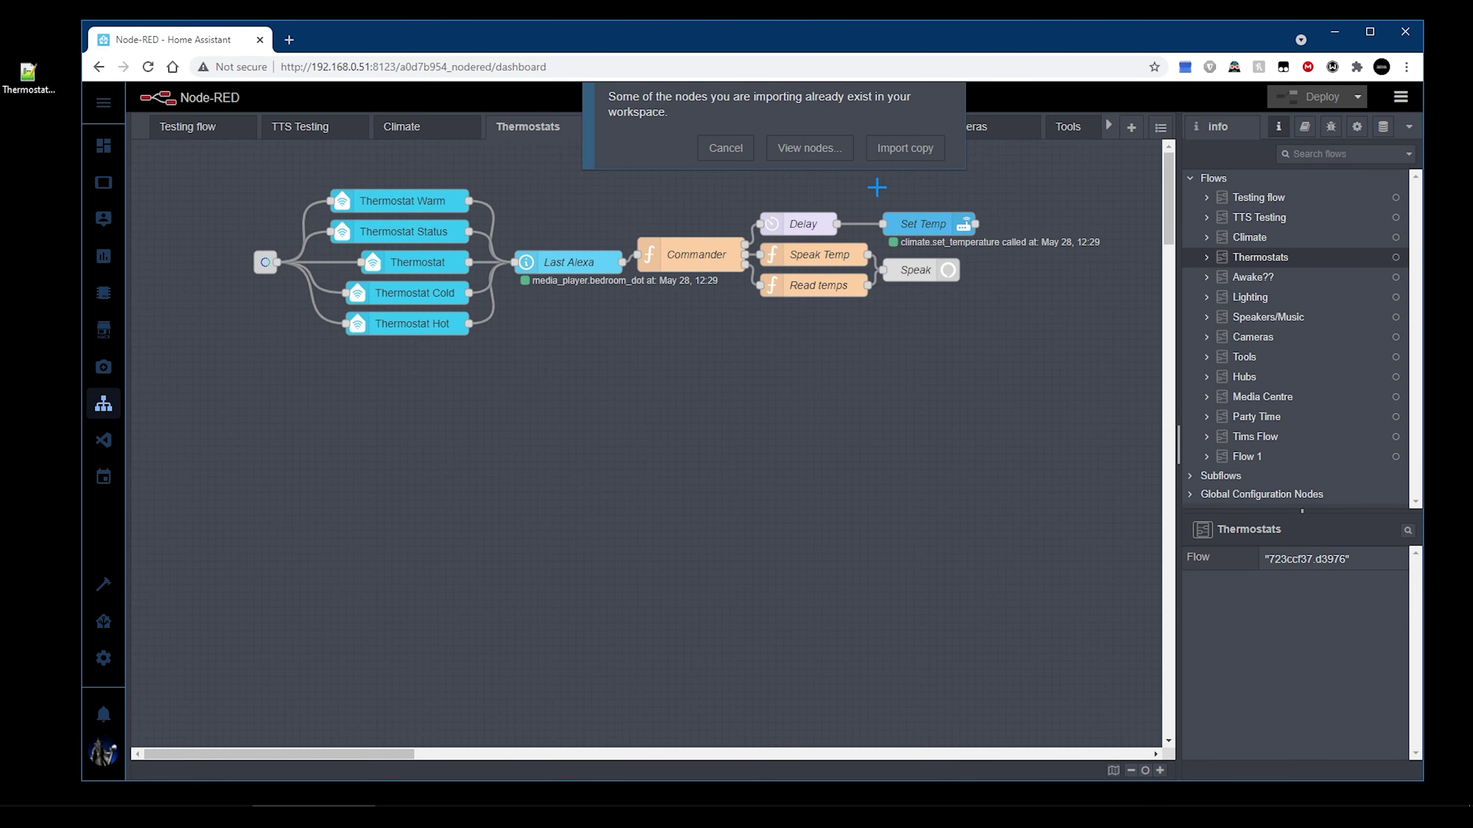
pyautogui.click(915, 153)
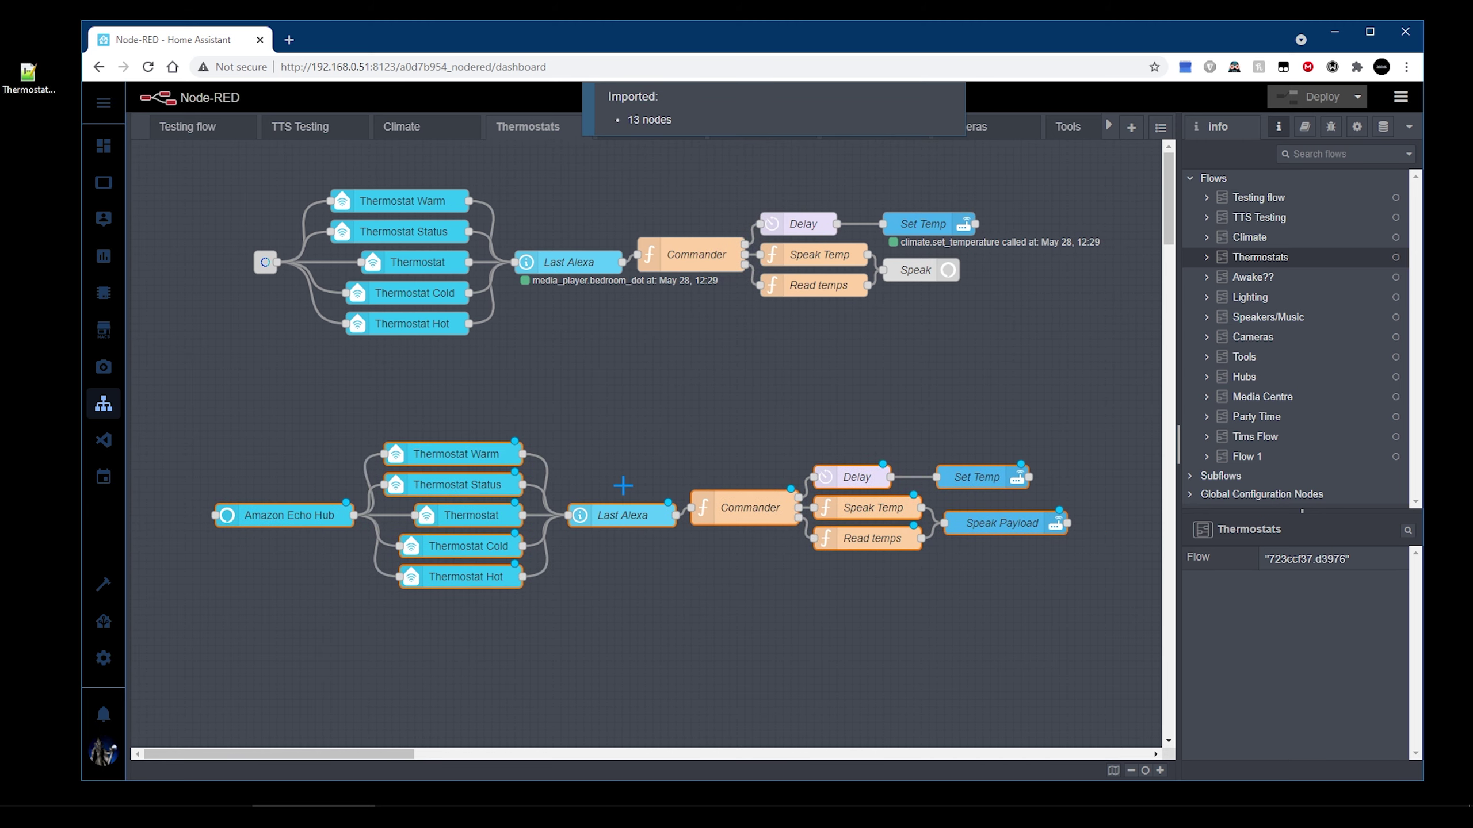
pyautogui.click(725, 630)
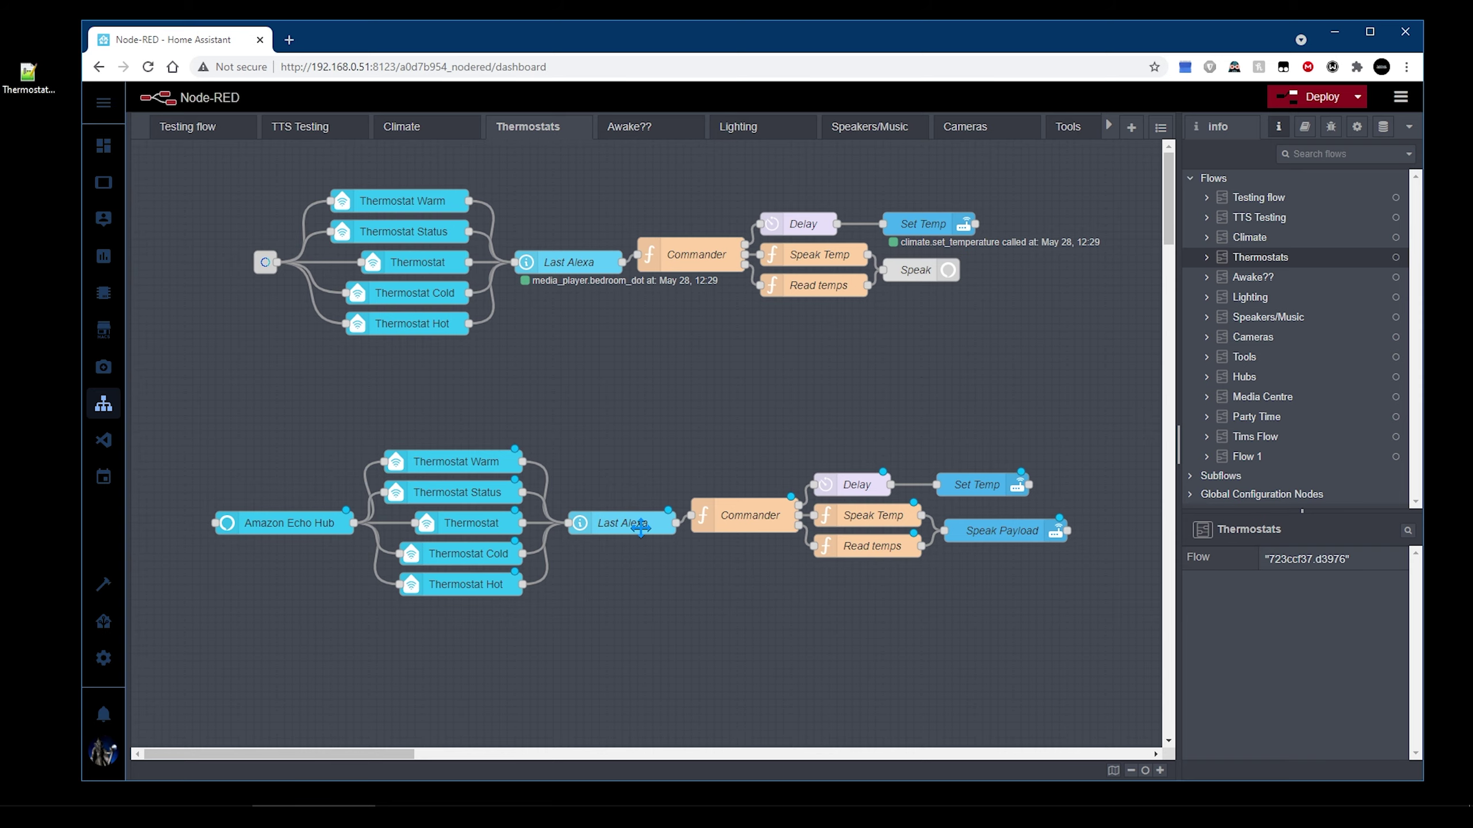
pyautogui.doubleClick(623, 524)
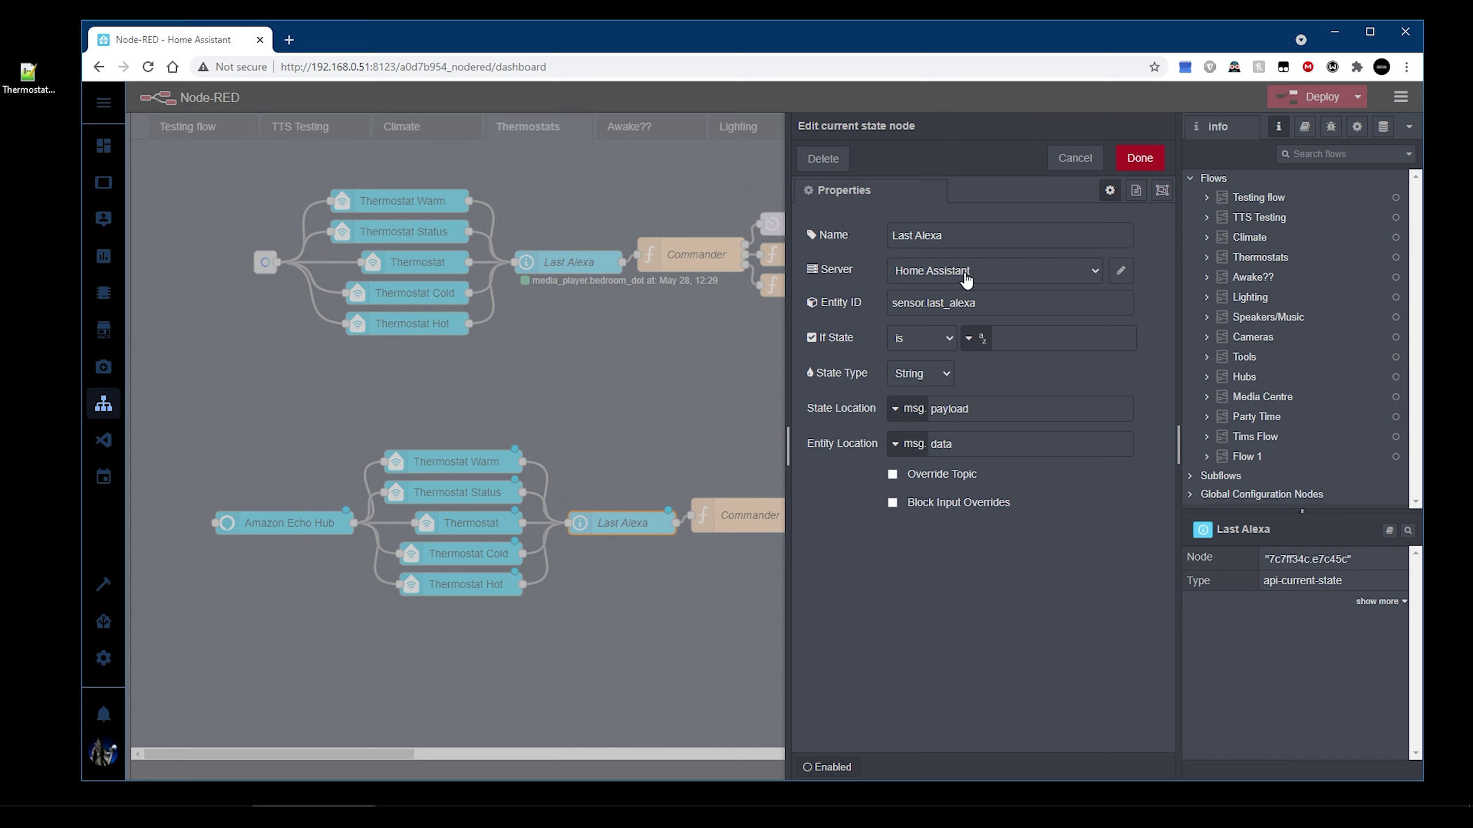
pyautogui.click(1075, 158)
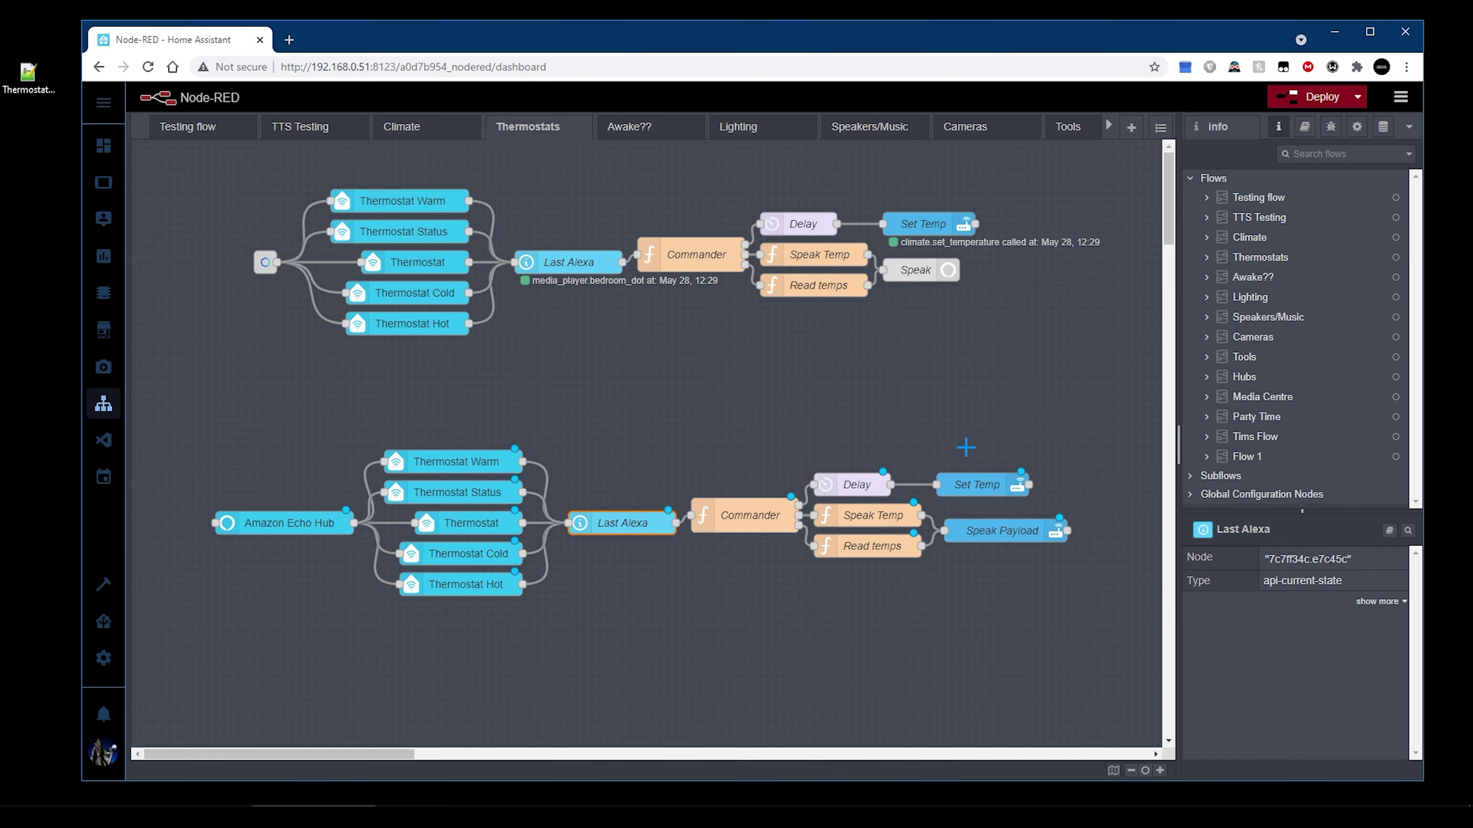
pyautogui.doubleClick(977, 485)
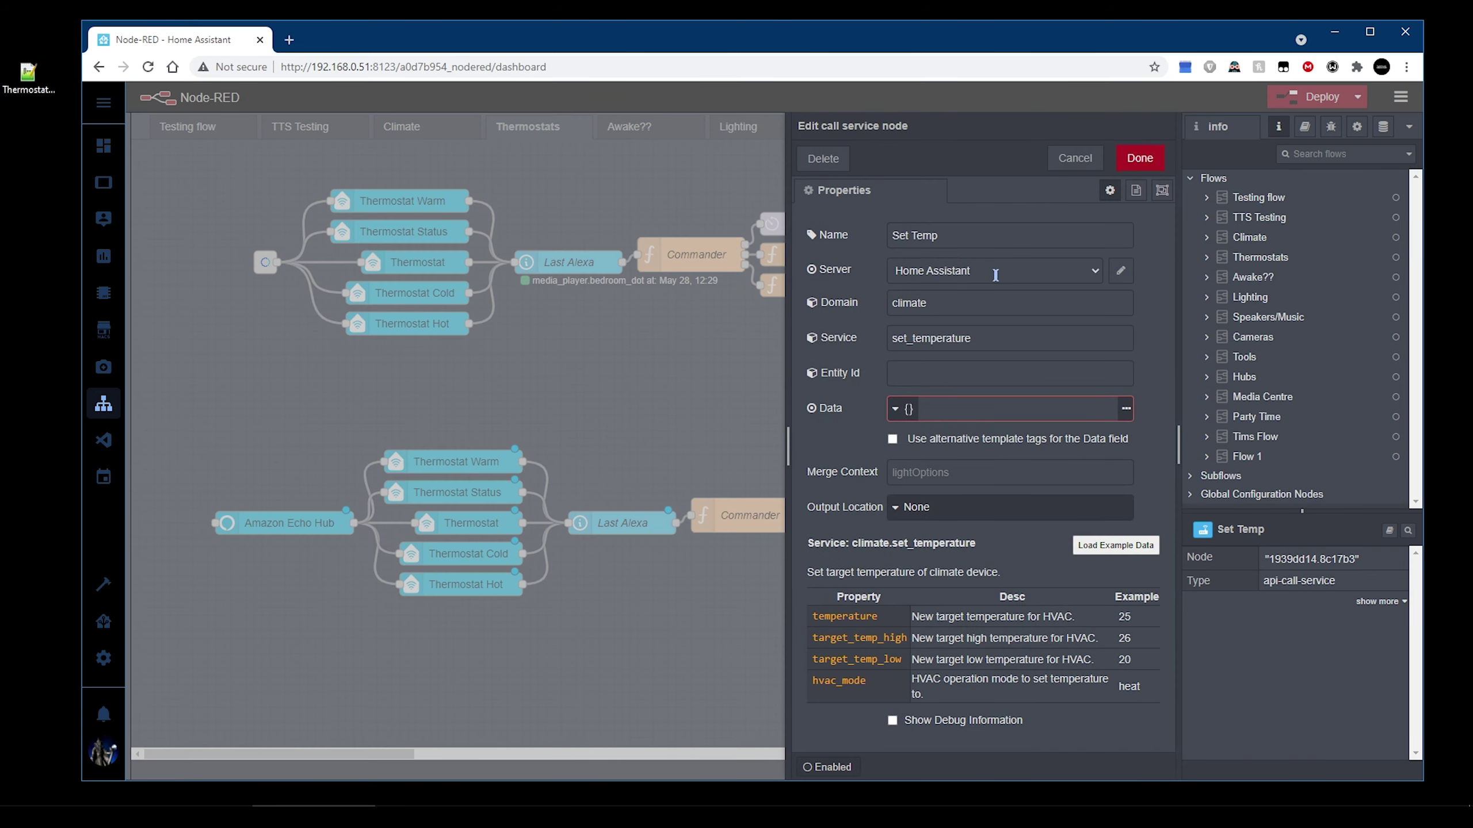
pyautogui.click(1075, 159)
pyautogui.click(1002, 531)
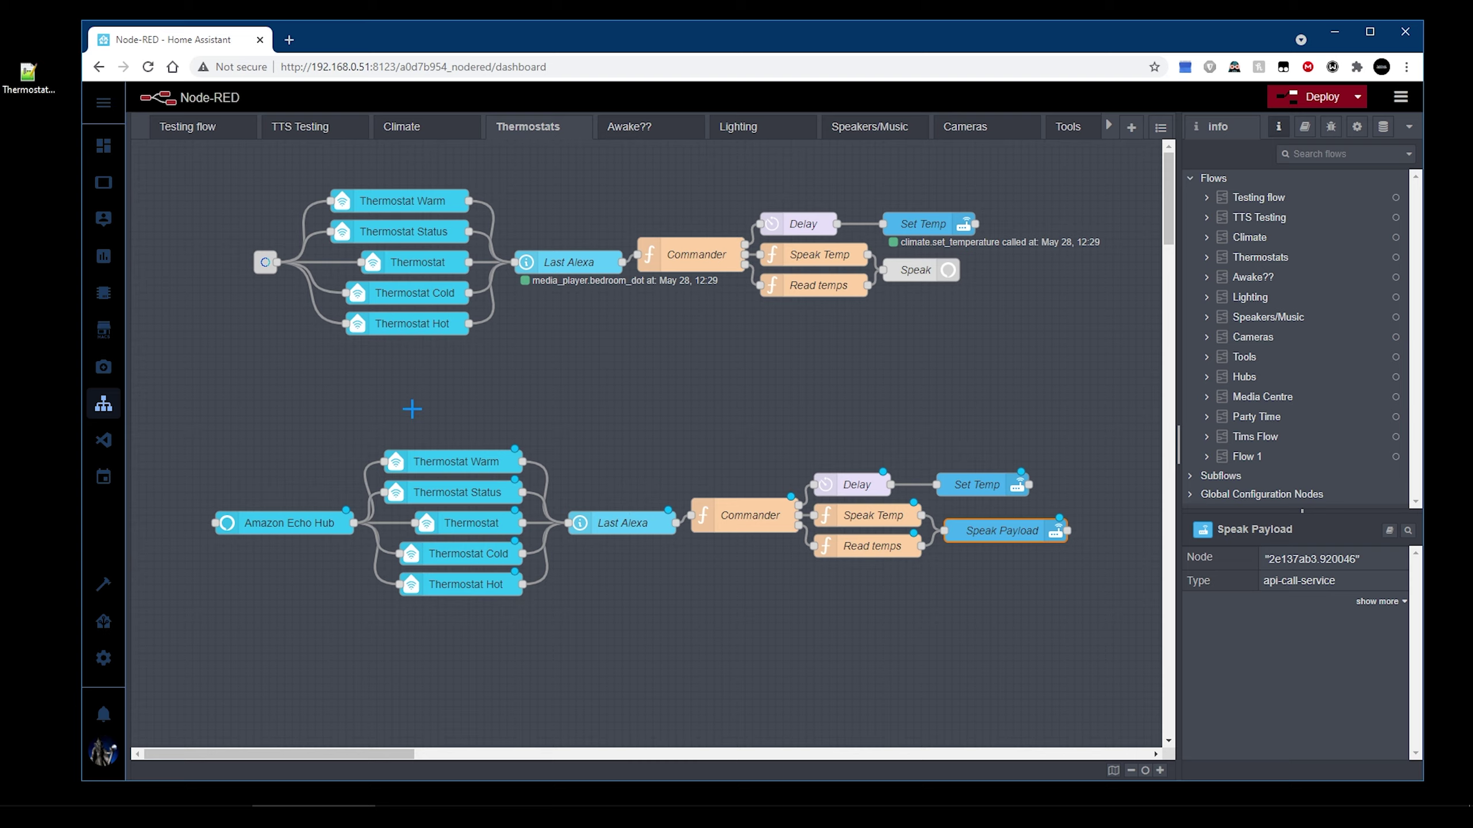
pyautogui.moveTo(403, 410); pyautogui.dragTo(463, 651)
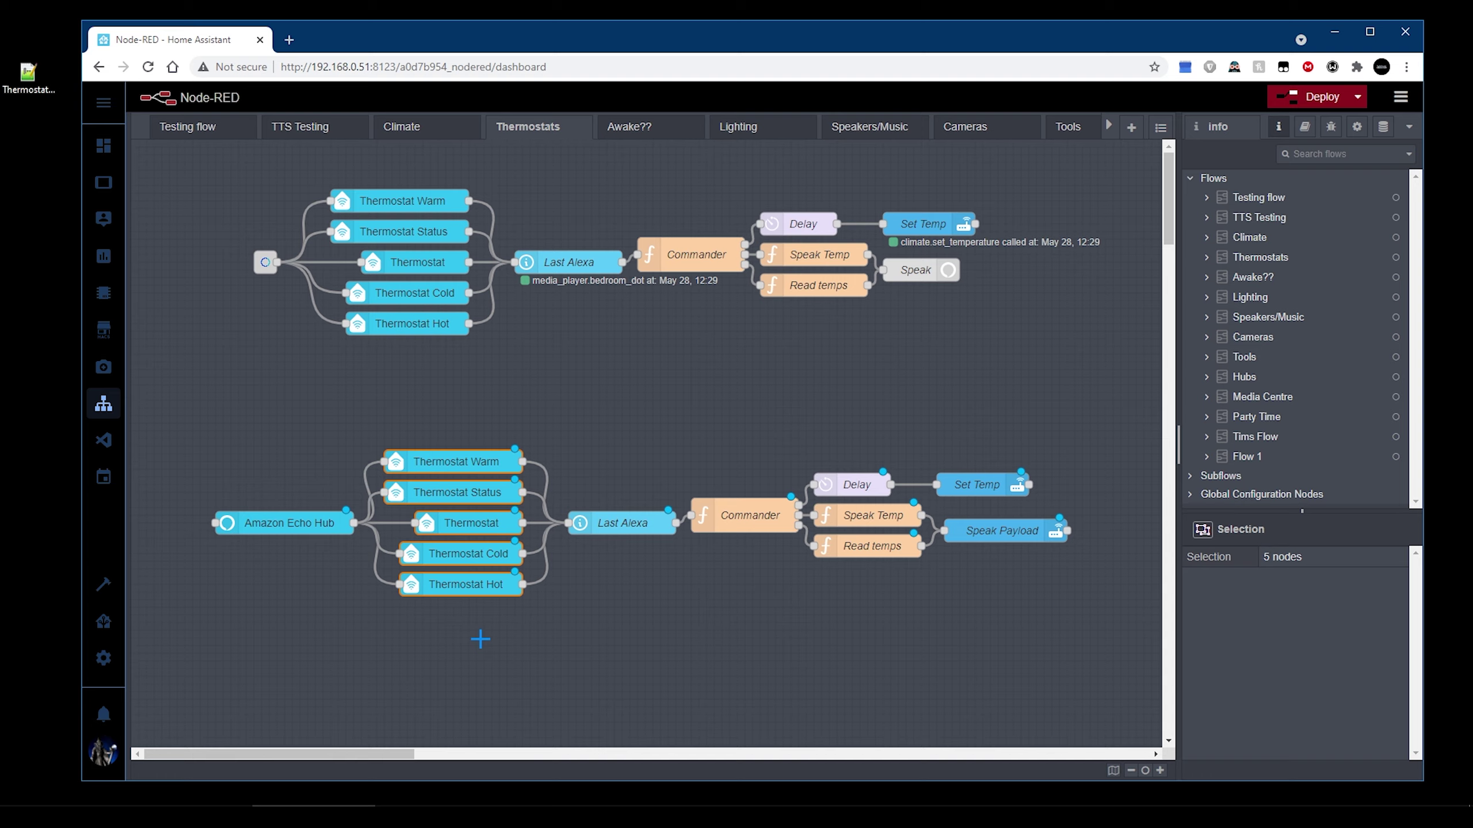
pyautogui.click(480, 639)
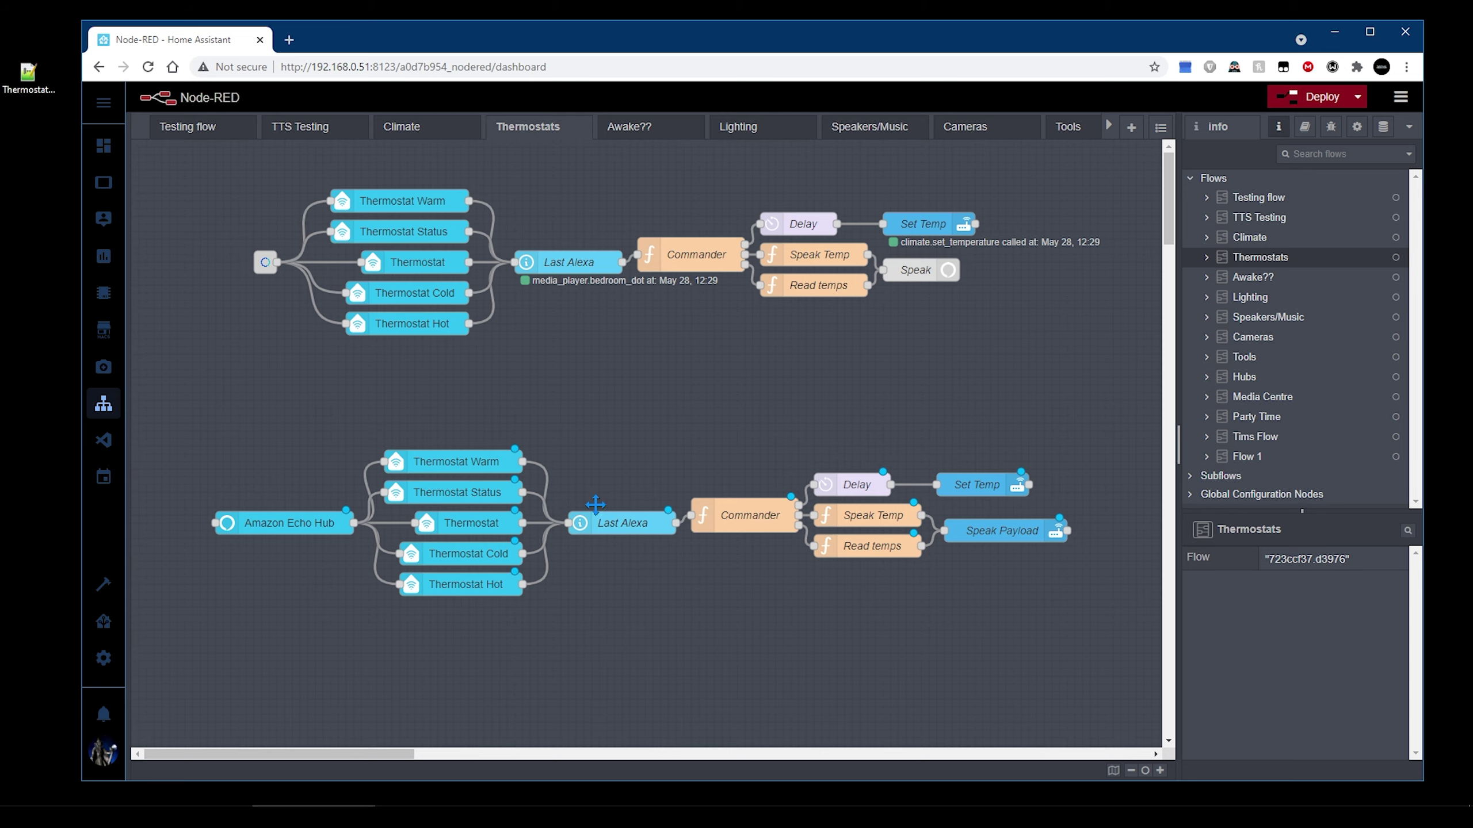
pyautogui.doubleClick(734, 514)
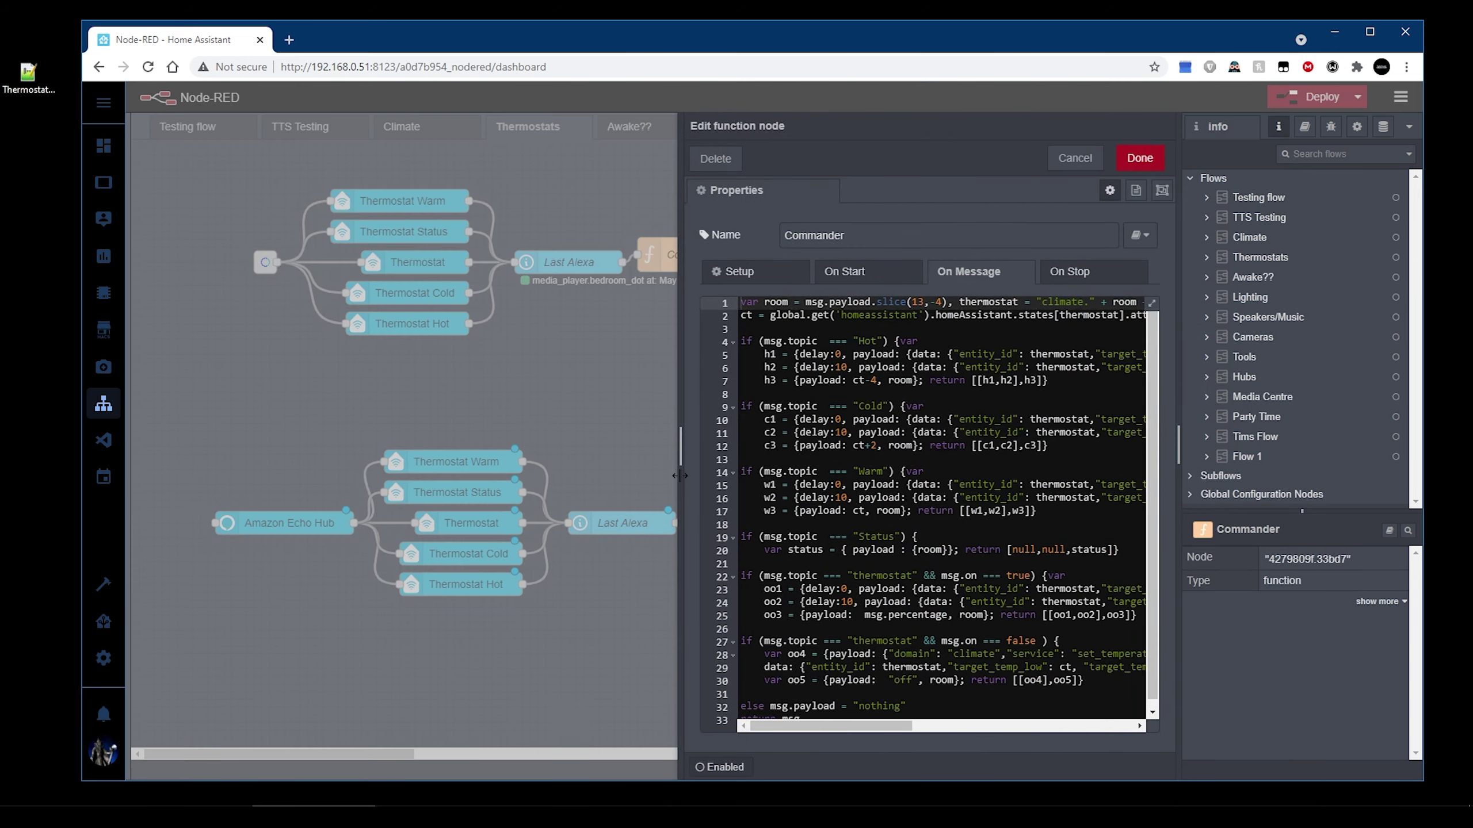
pyautogui.moveTo(674, 515); pyautogui.dragTo(225, 524)
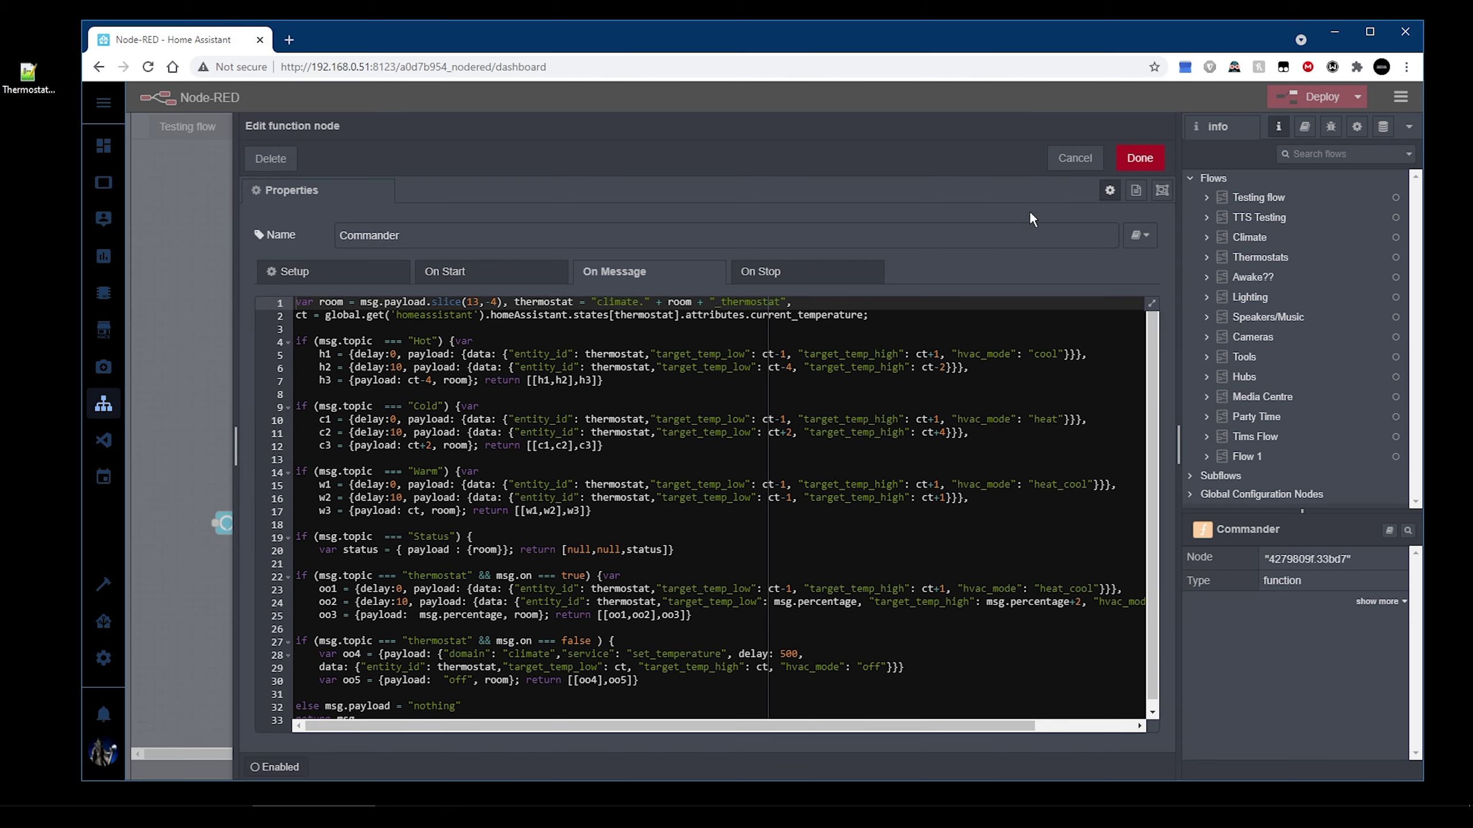
pyautogui.click(1075, 159)
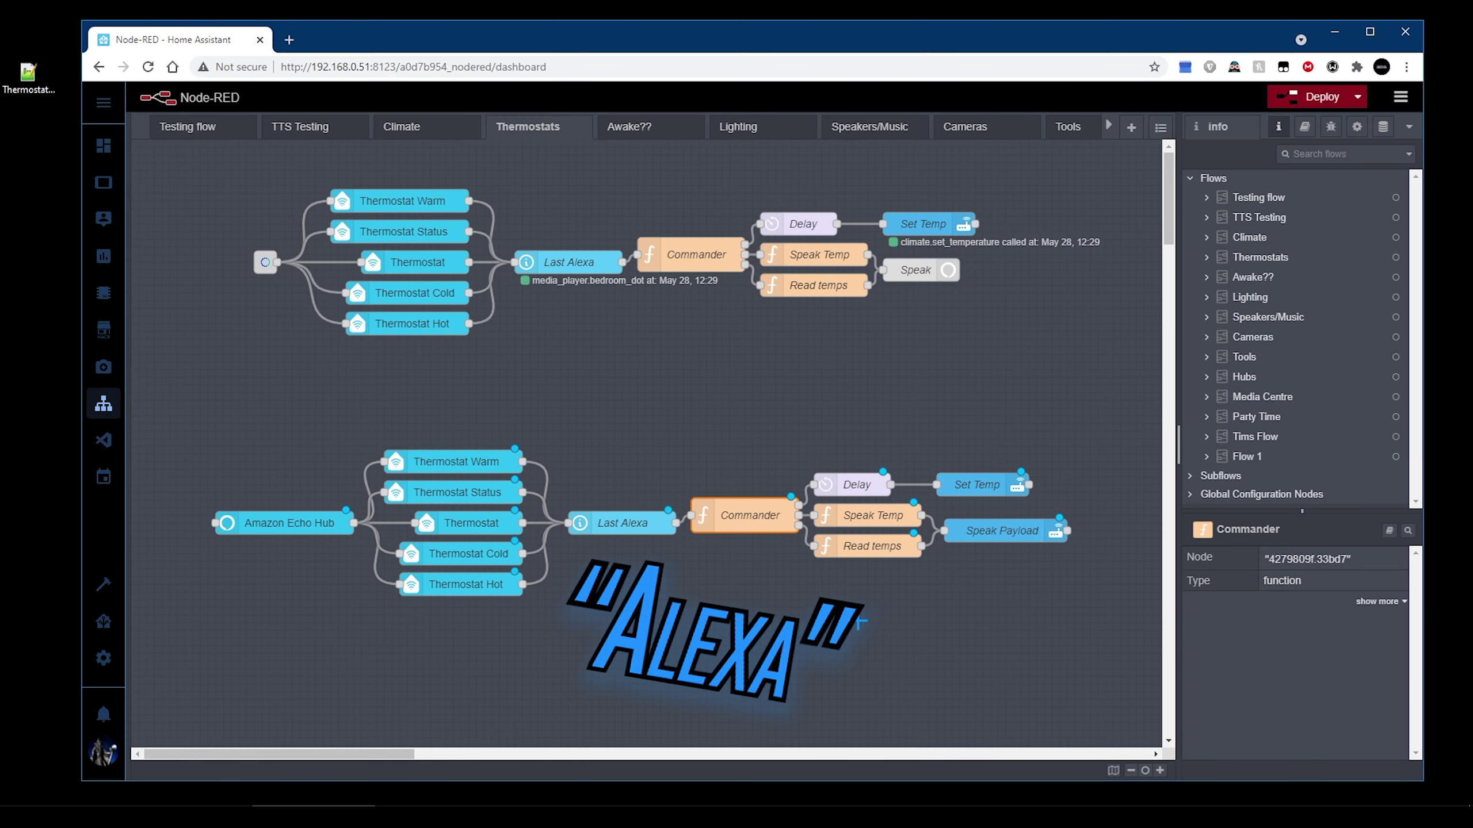
pyautogui.doubleClick(872, 519)
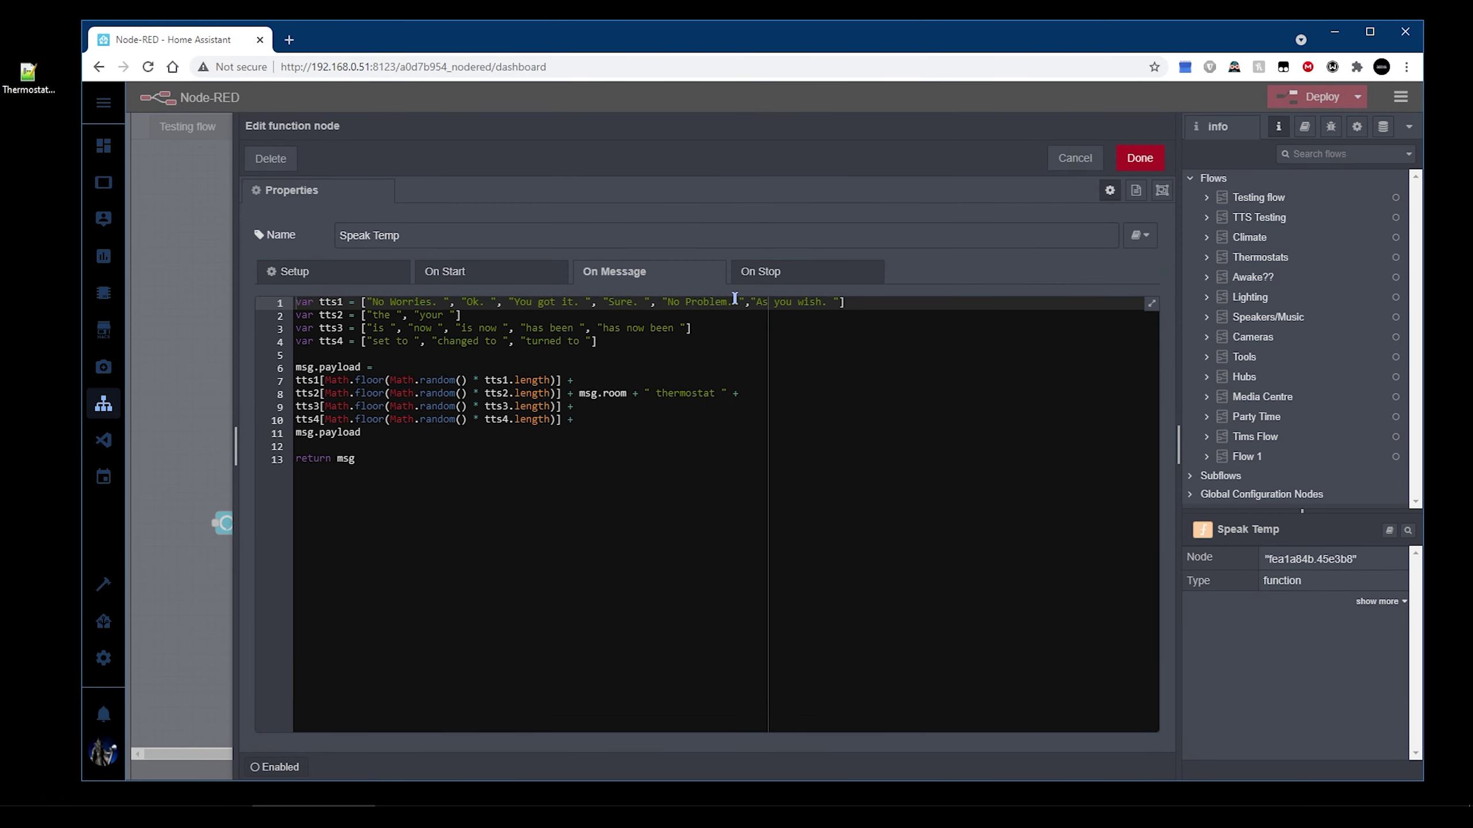
pyautogui.click(579, 380)
pyautogui.moveTo(571, 394); pyautogui.dragTo(327, 394)
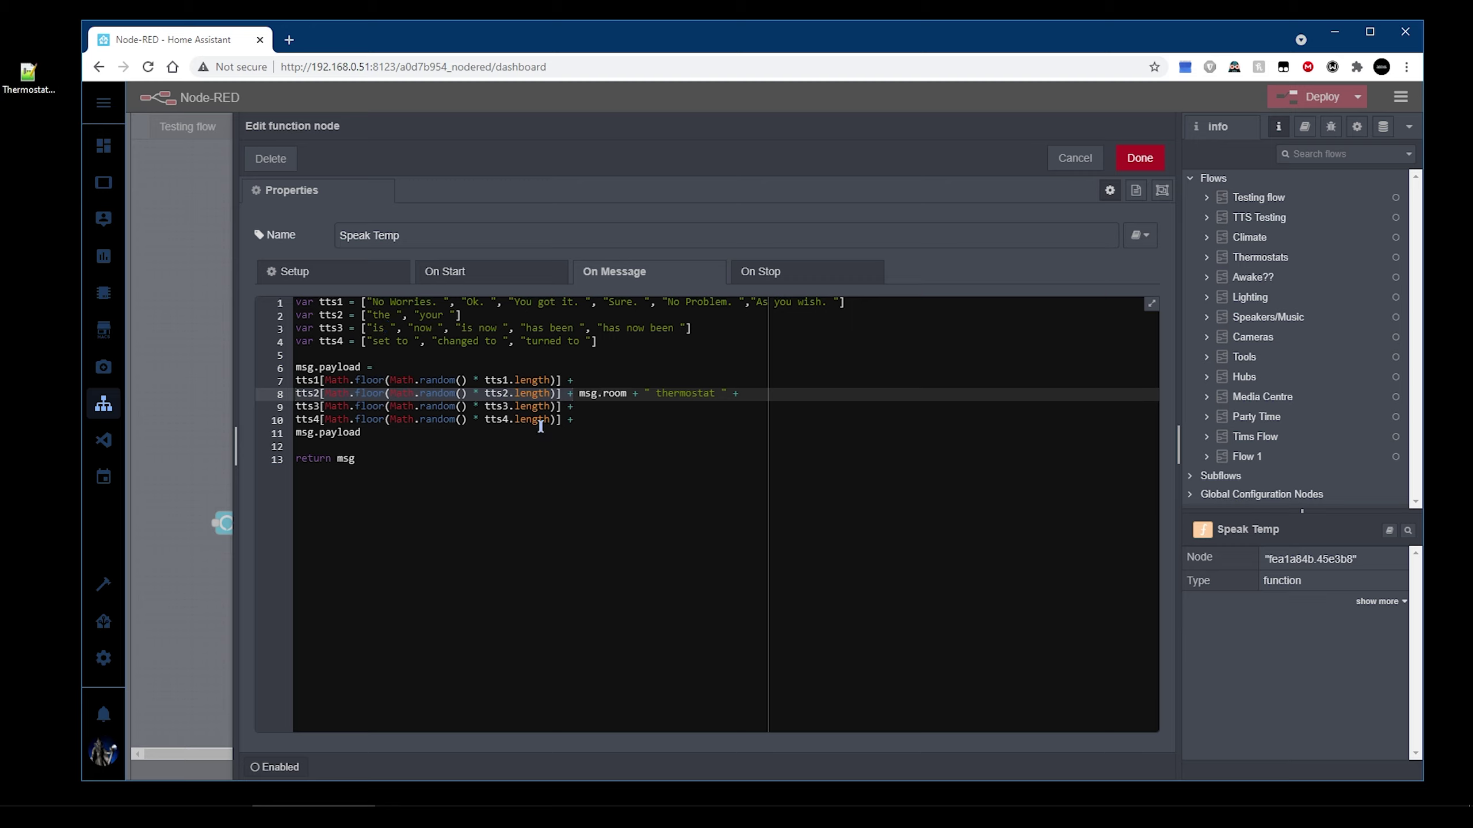
pyautogui.moveTo(580, 395); pyautogui.dragTo(627, 392)
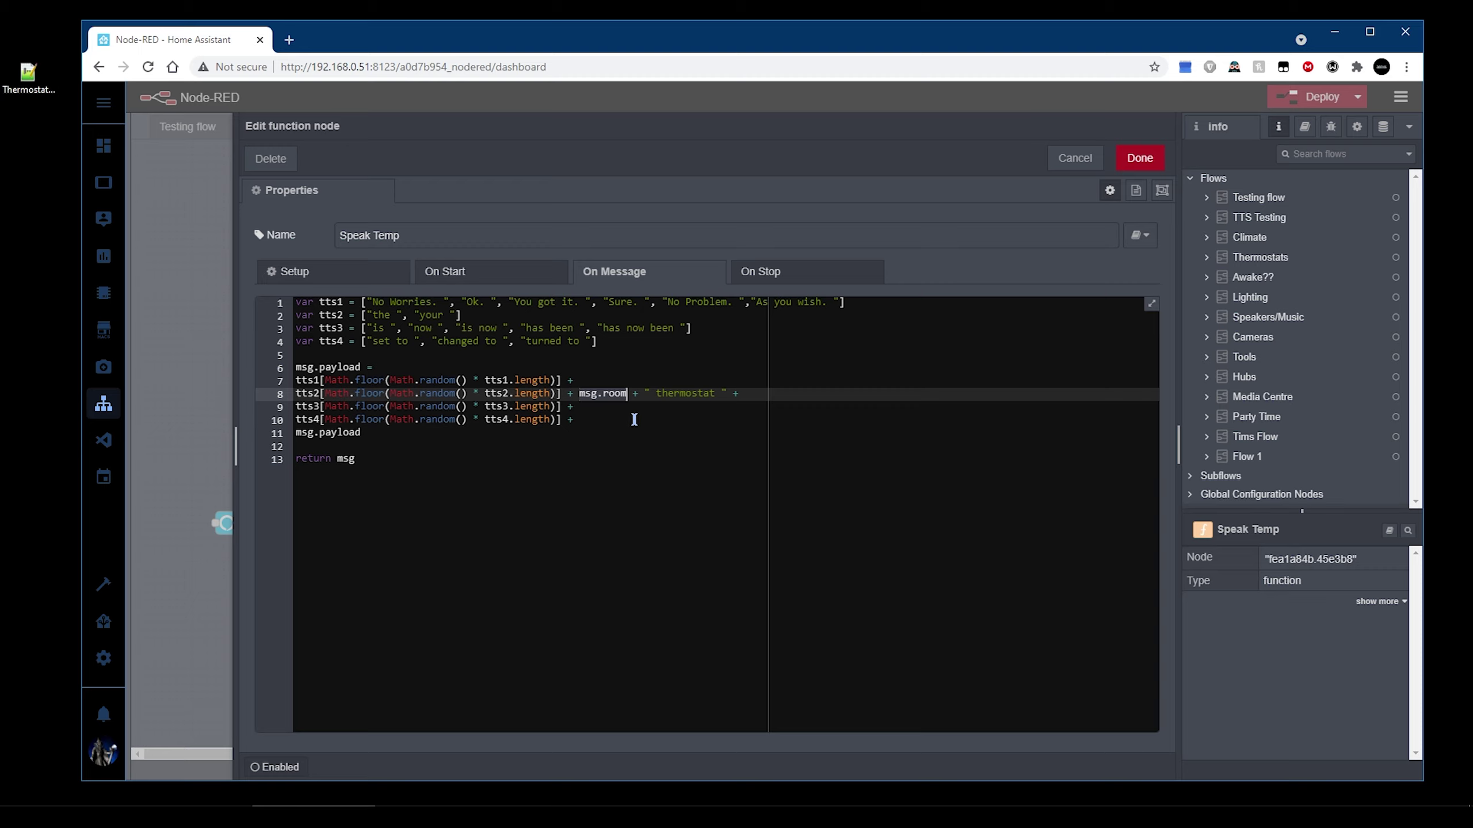
pyautogui.click(685, 409)
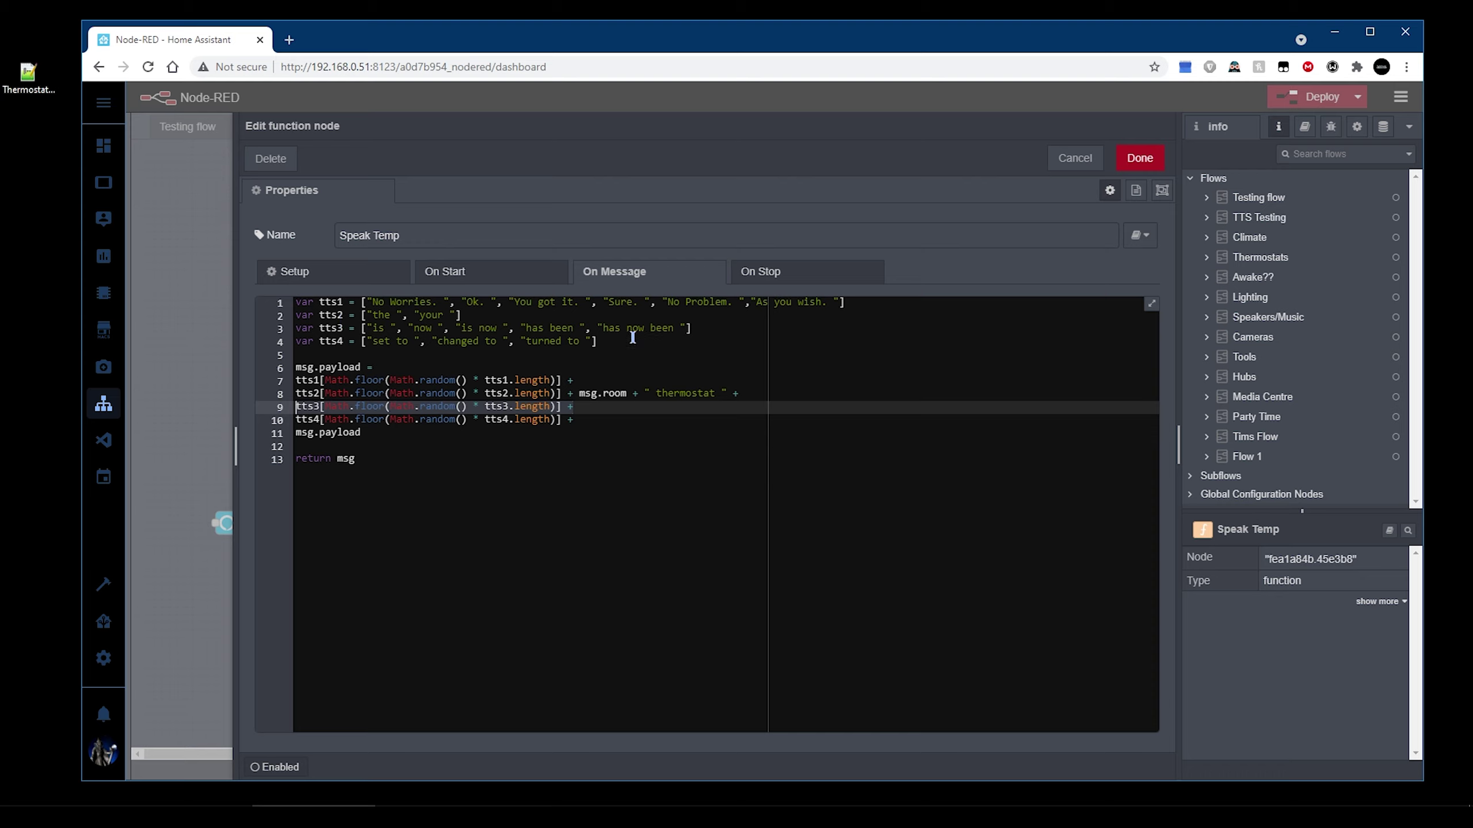
pyautogui.press('Down')
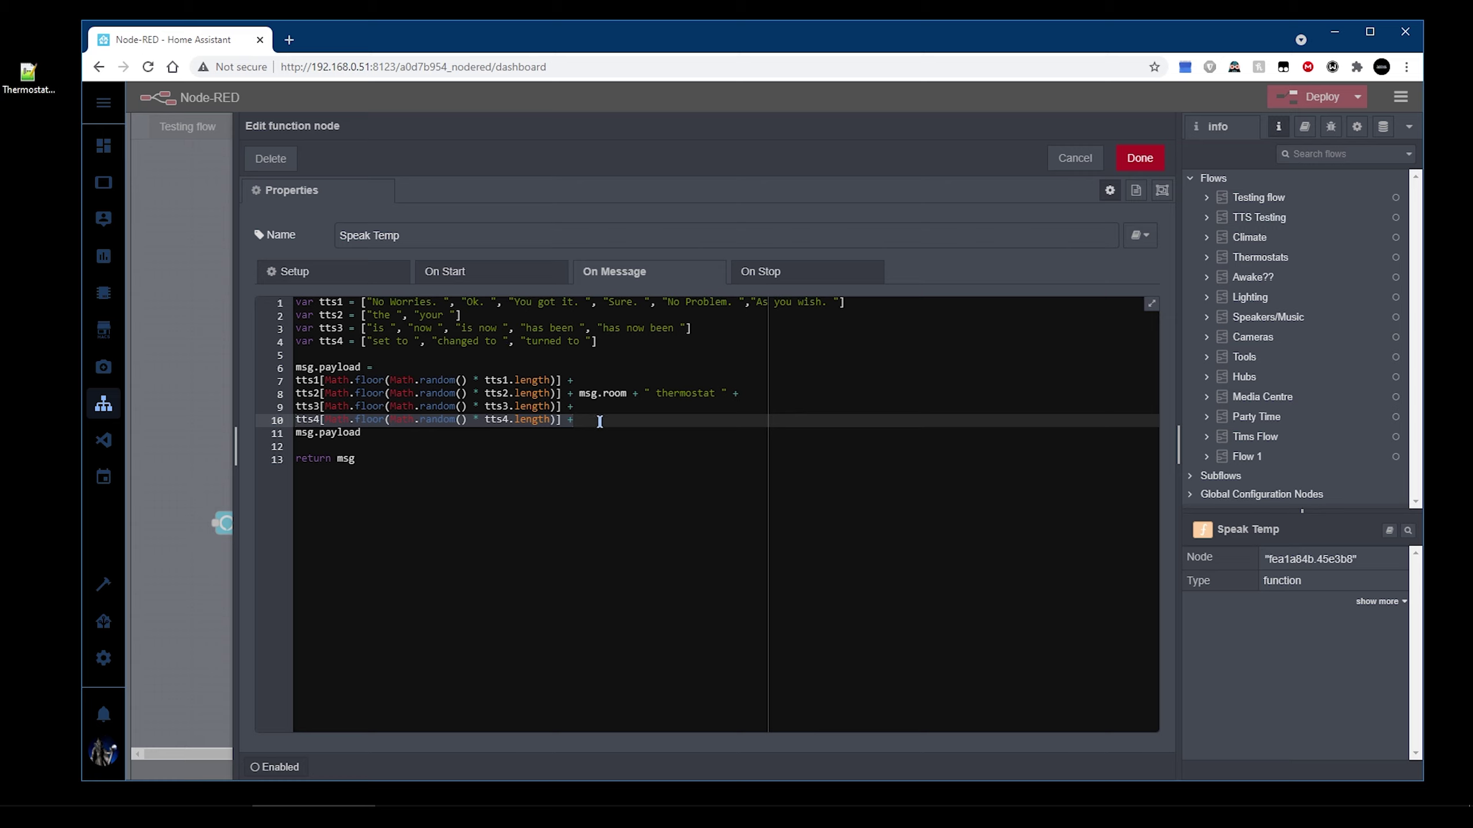
pyautogui.press('Down')
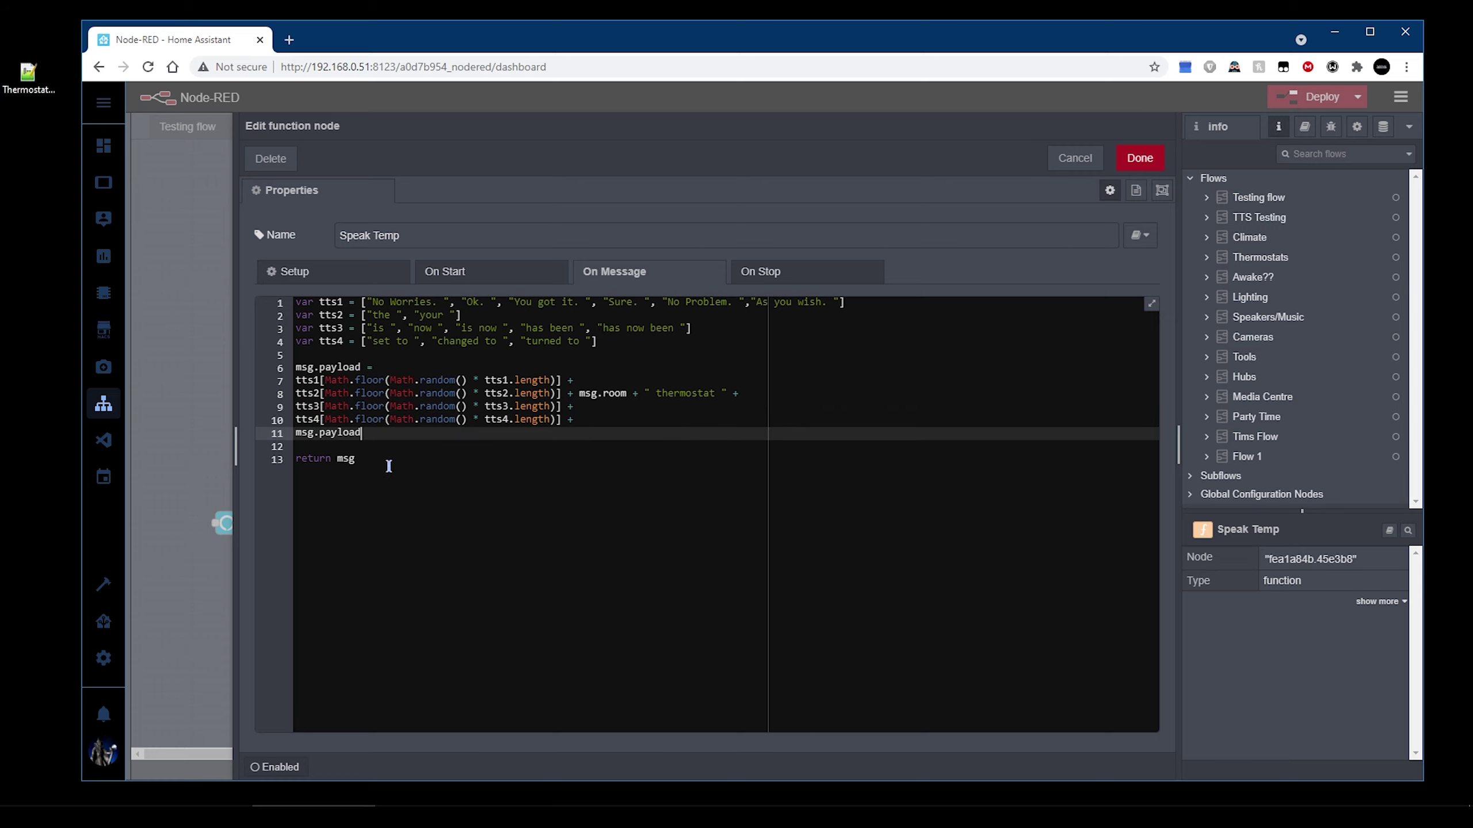
# - Close Speak Temp, then review Read temps code: entity, current temperature, state and target expressions
pyautogui.click(1075, 158)
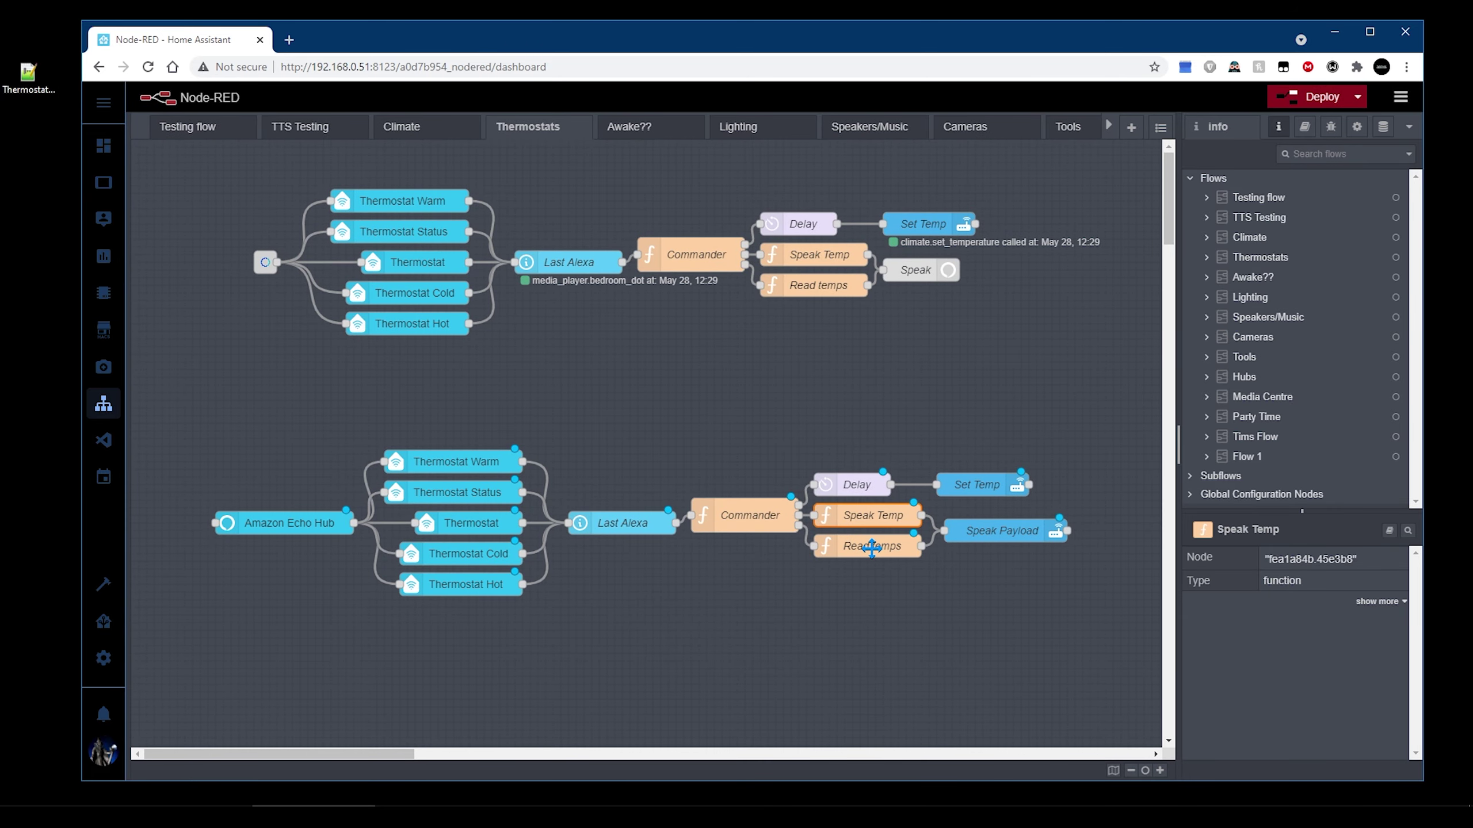
pyautogui.doubleClick(872, 547)
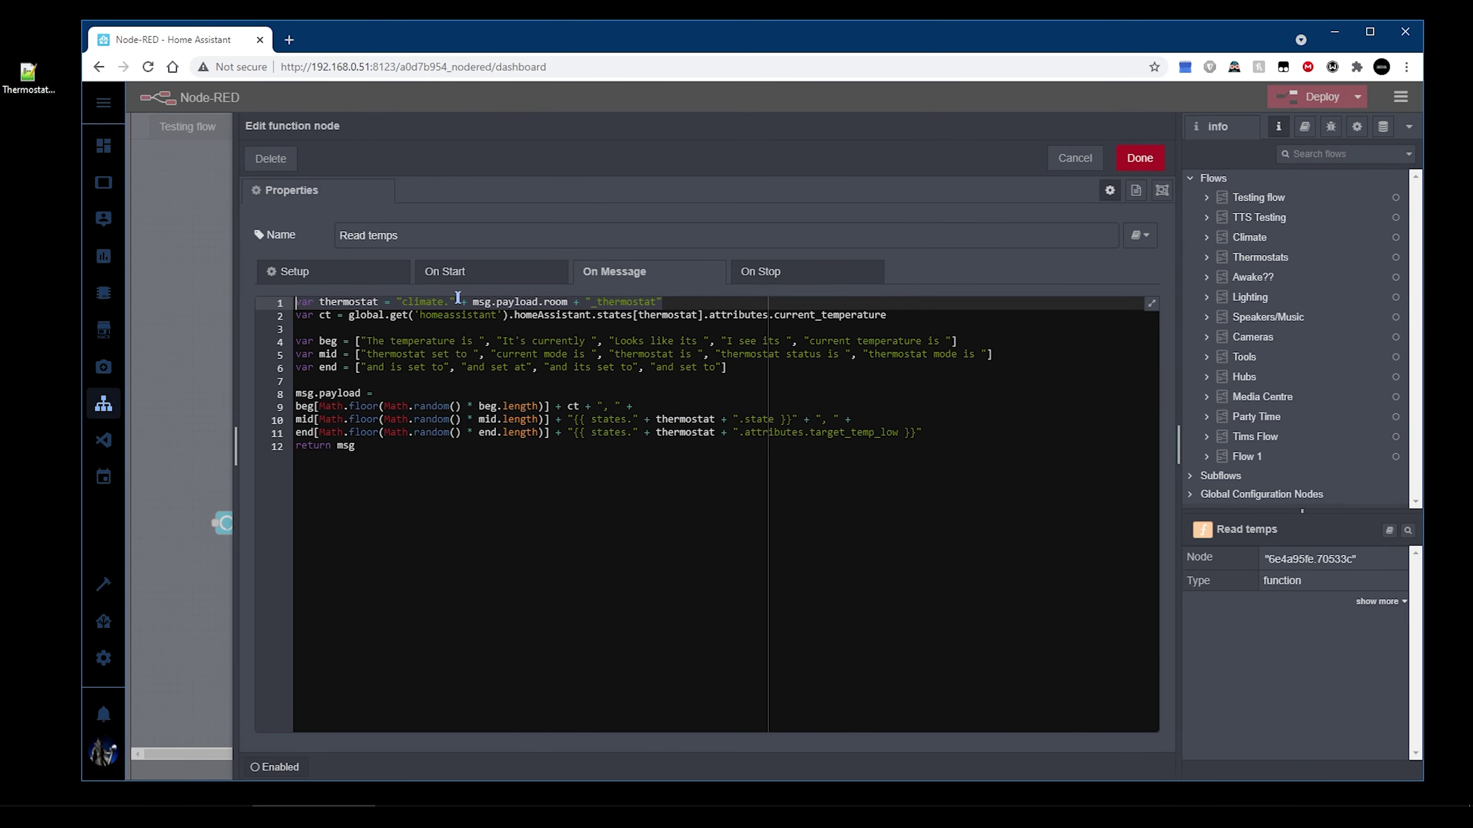
pyautogui.click(397, 302)
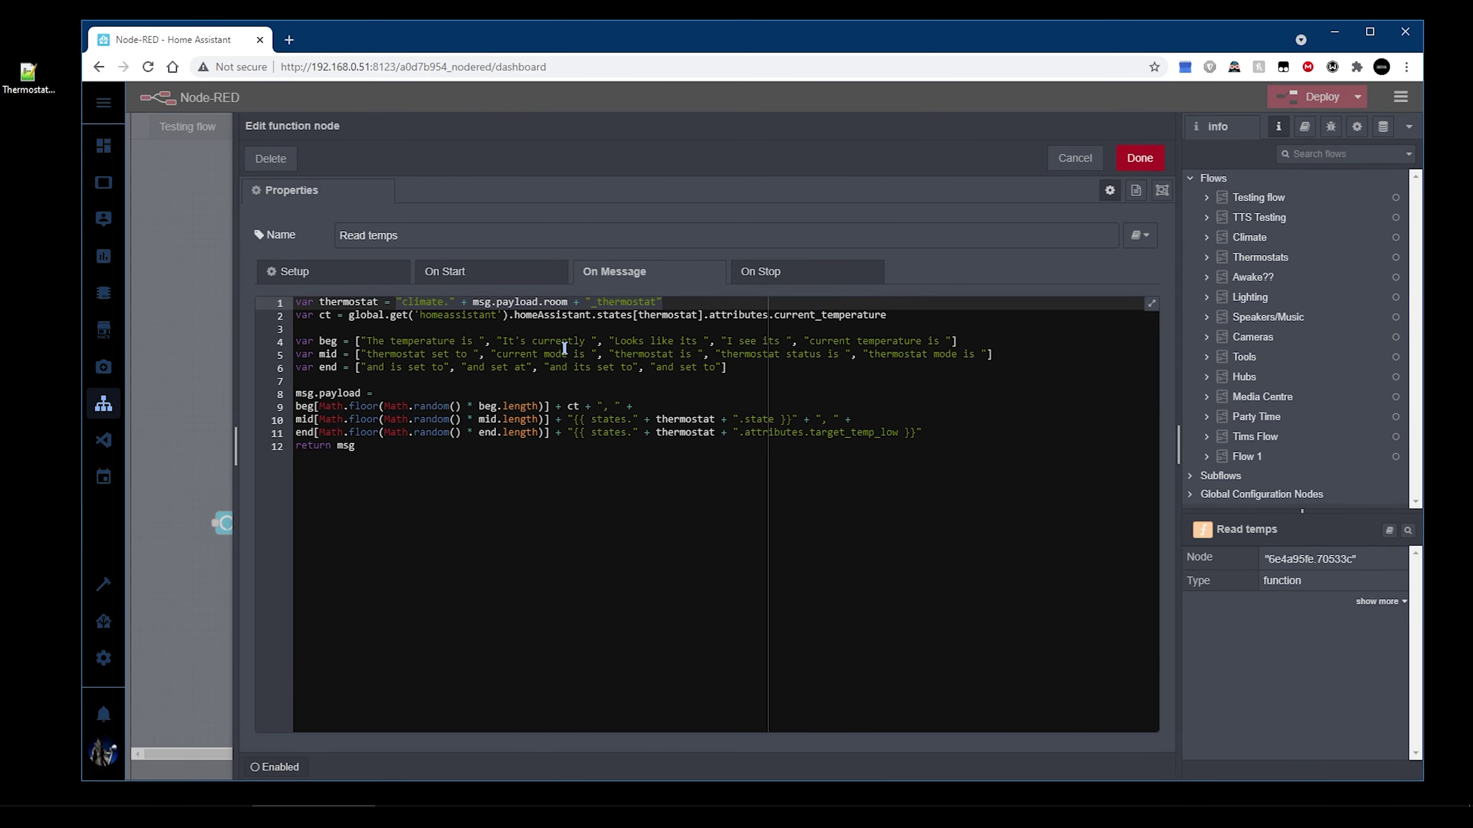
pyautogui.click(718, 314)
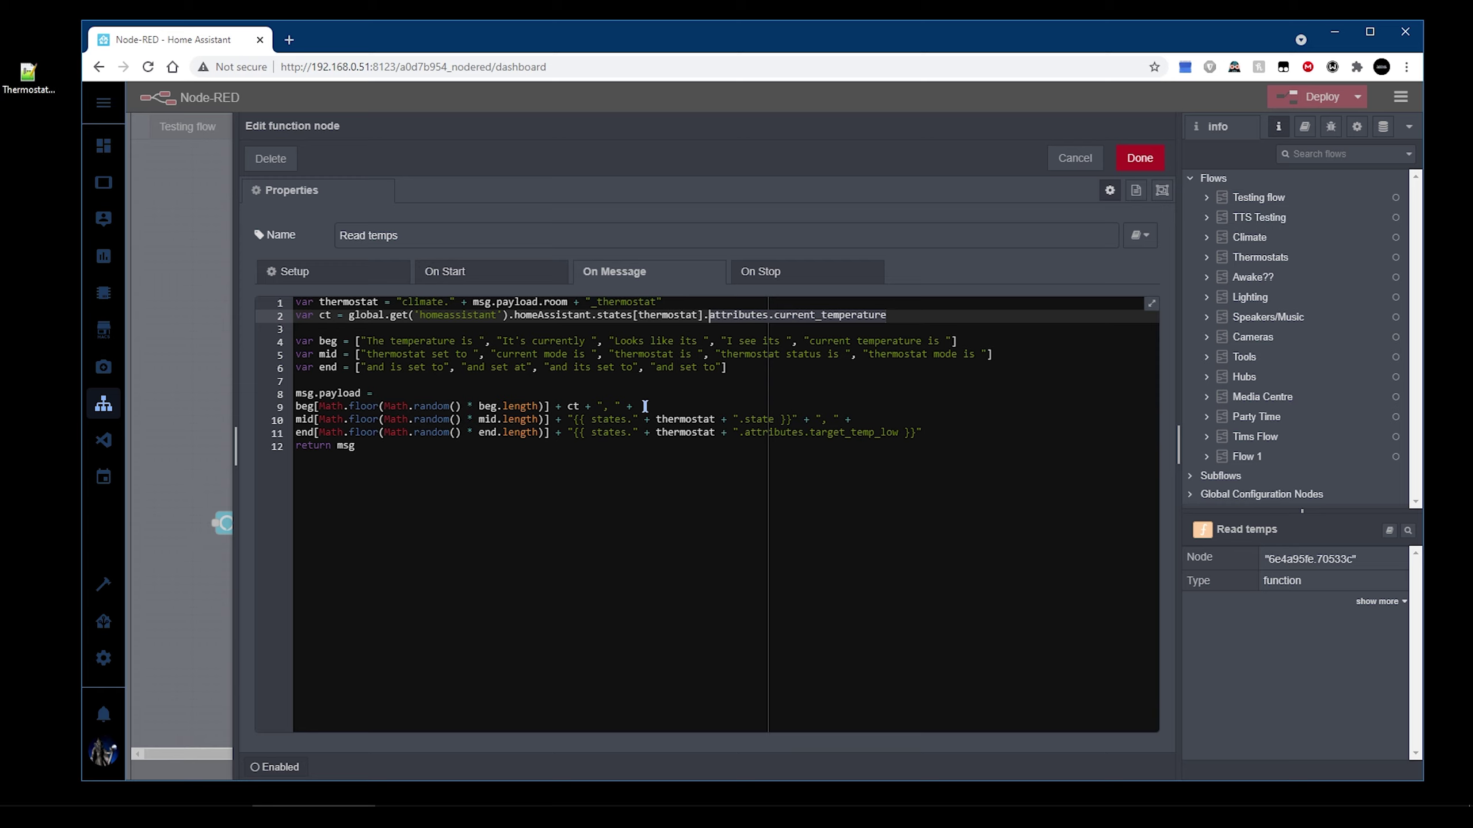
pyautogui.moveTo(645, 406); pyautogui.dragTo(556, 407)
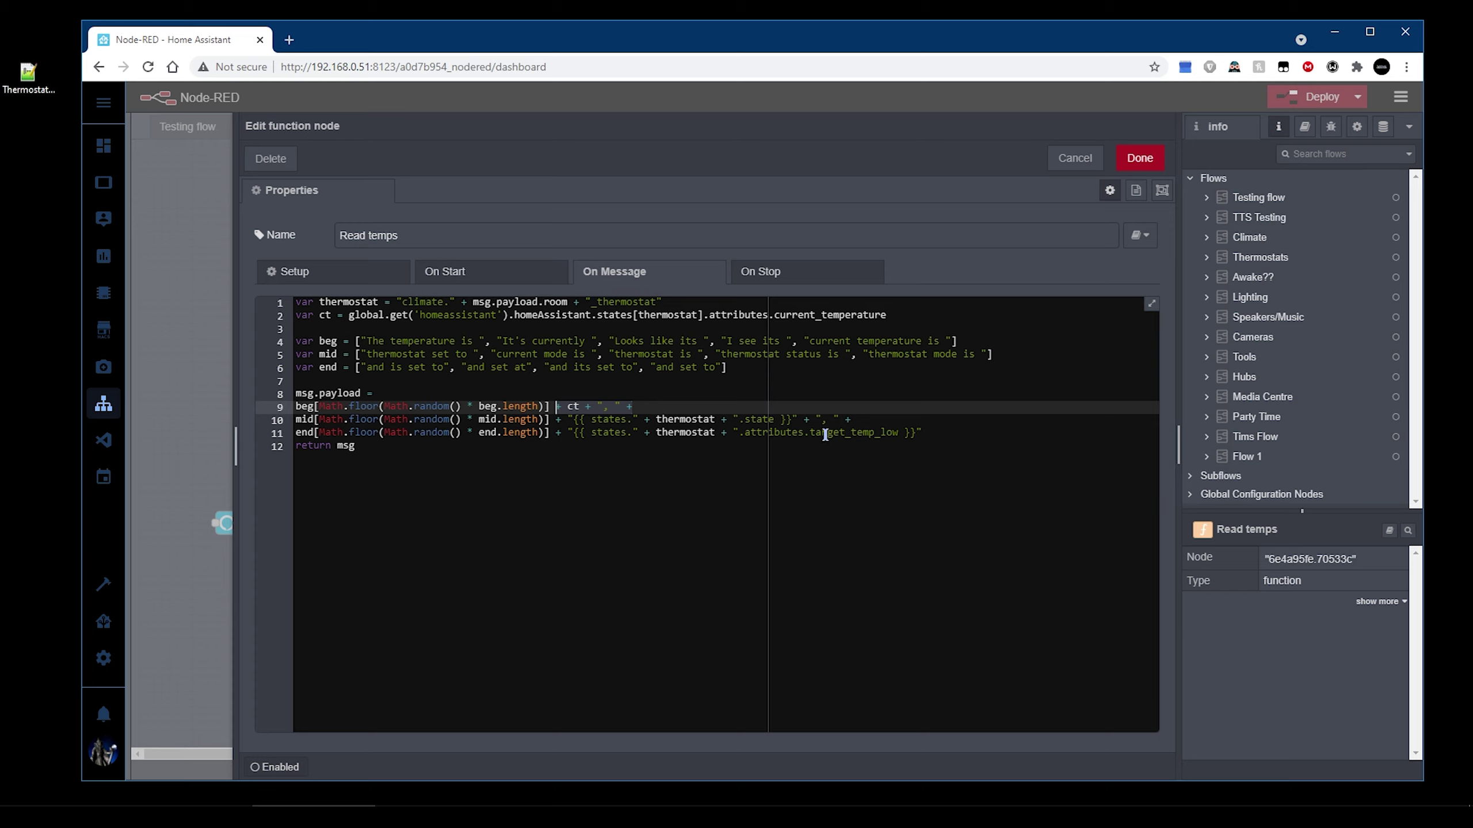
pyautogui.moveTo(798, 420); pyautogui.dragTo(575, 420)
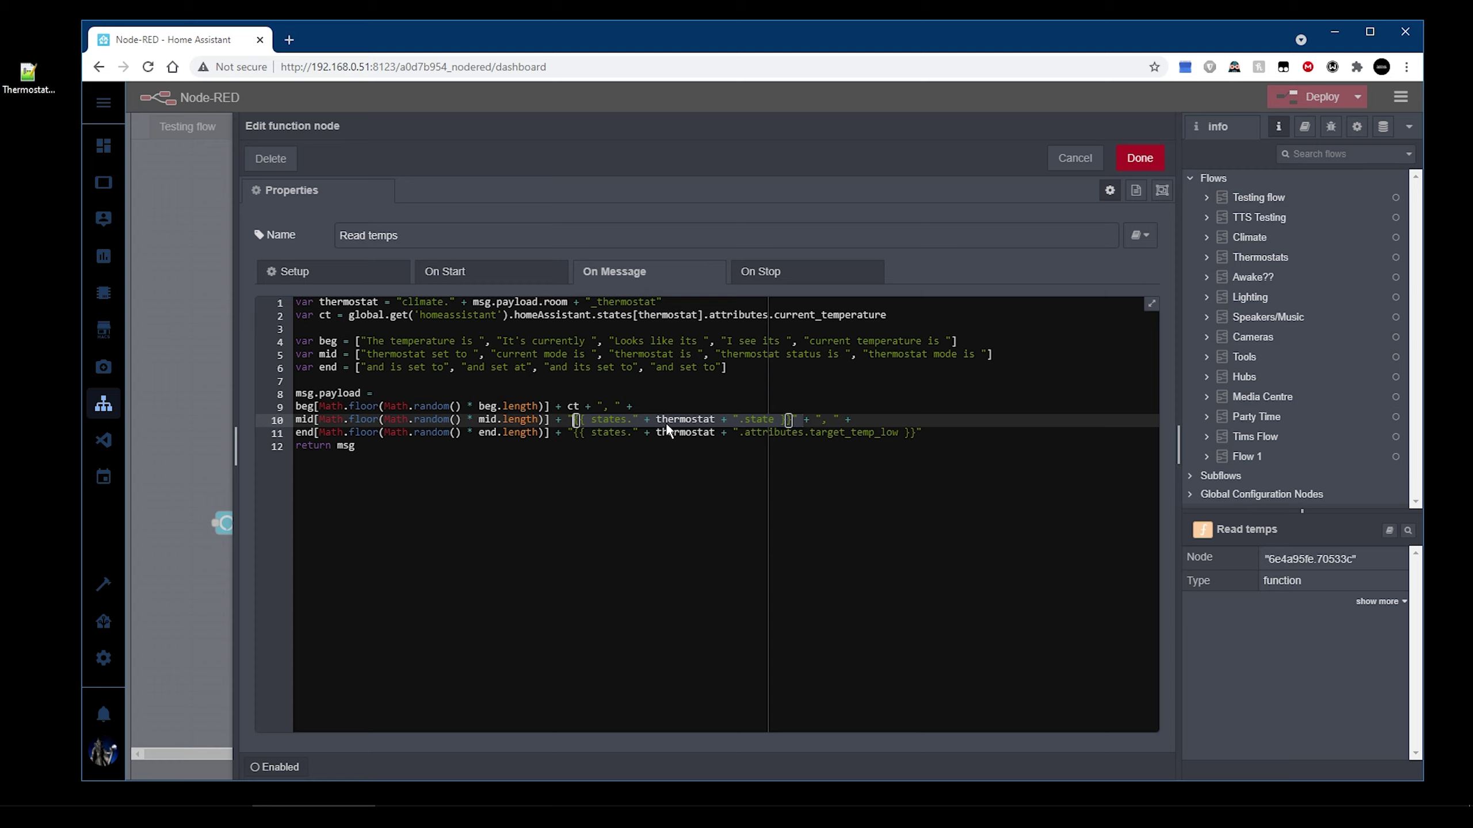
pyautogui.click(821, 419)
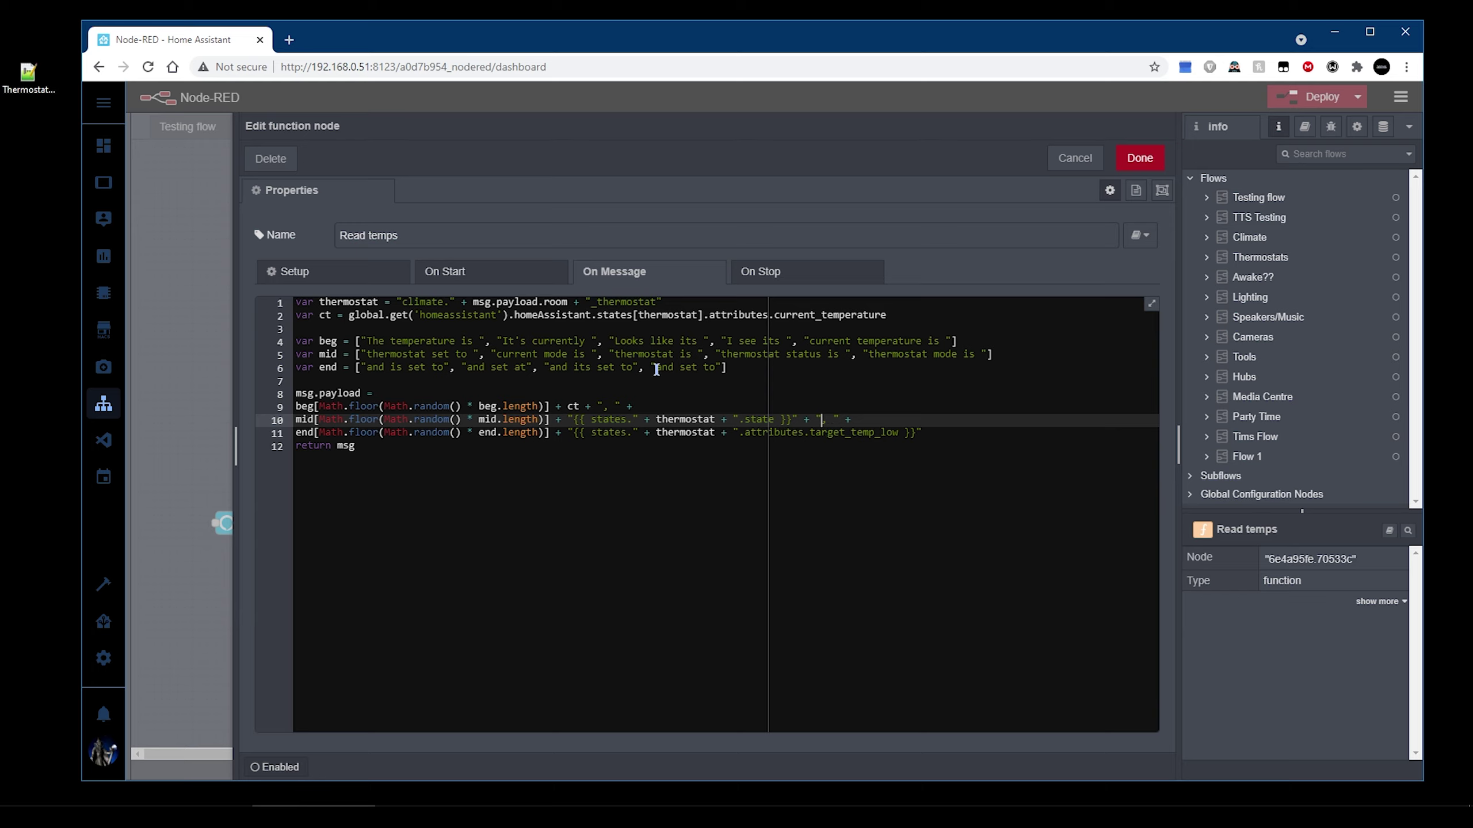
pyautogui.moveTo(921, 433); pyautogui.dragTo(571, 432)
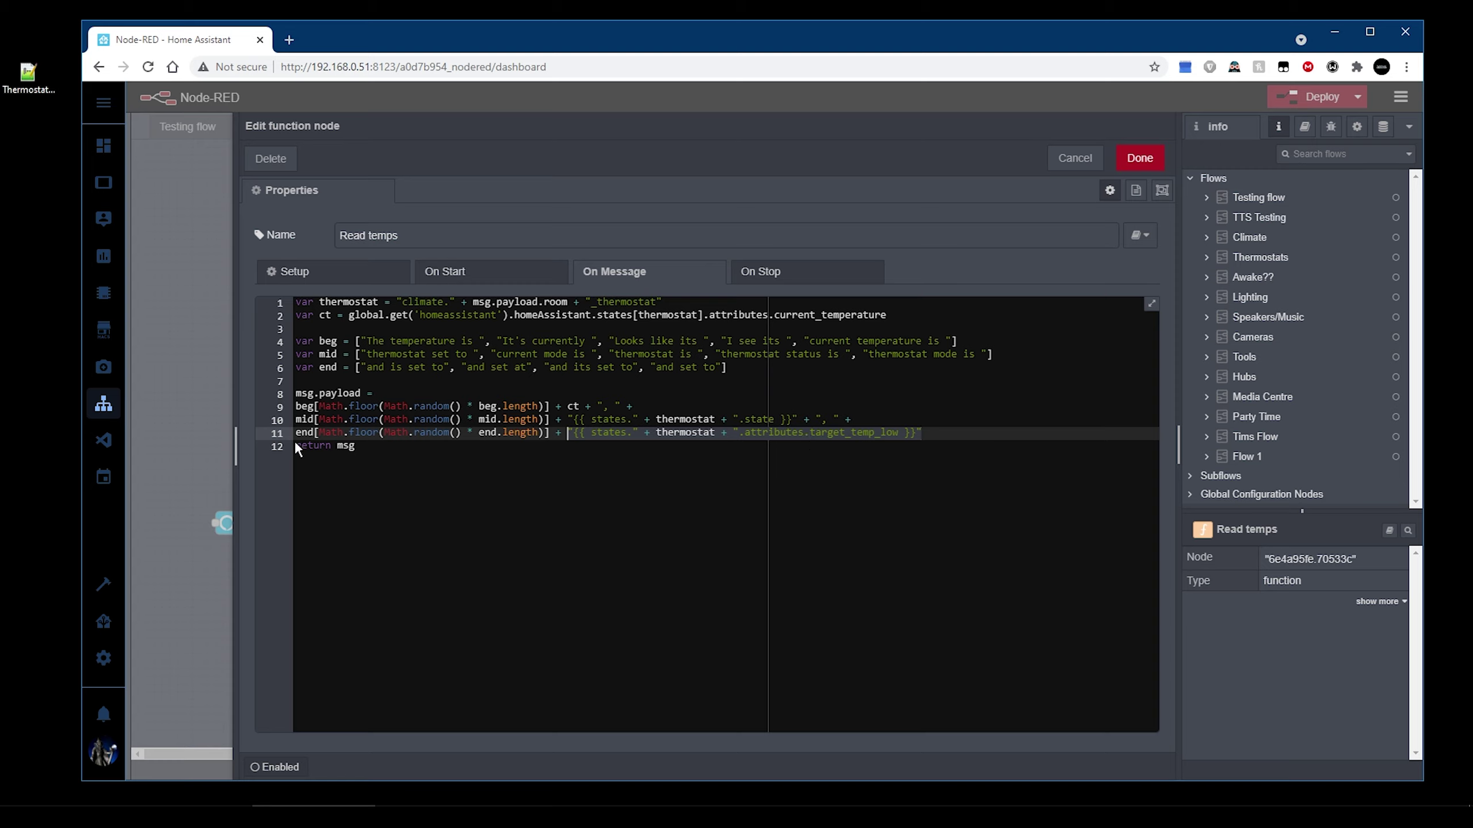
pyautogui.click(1075, 158)
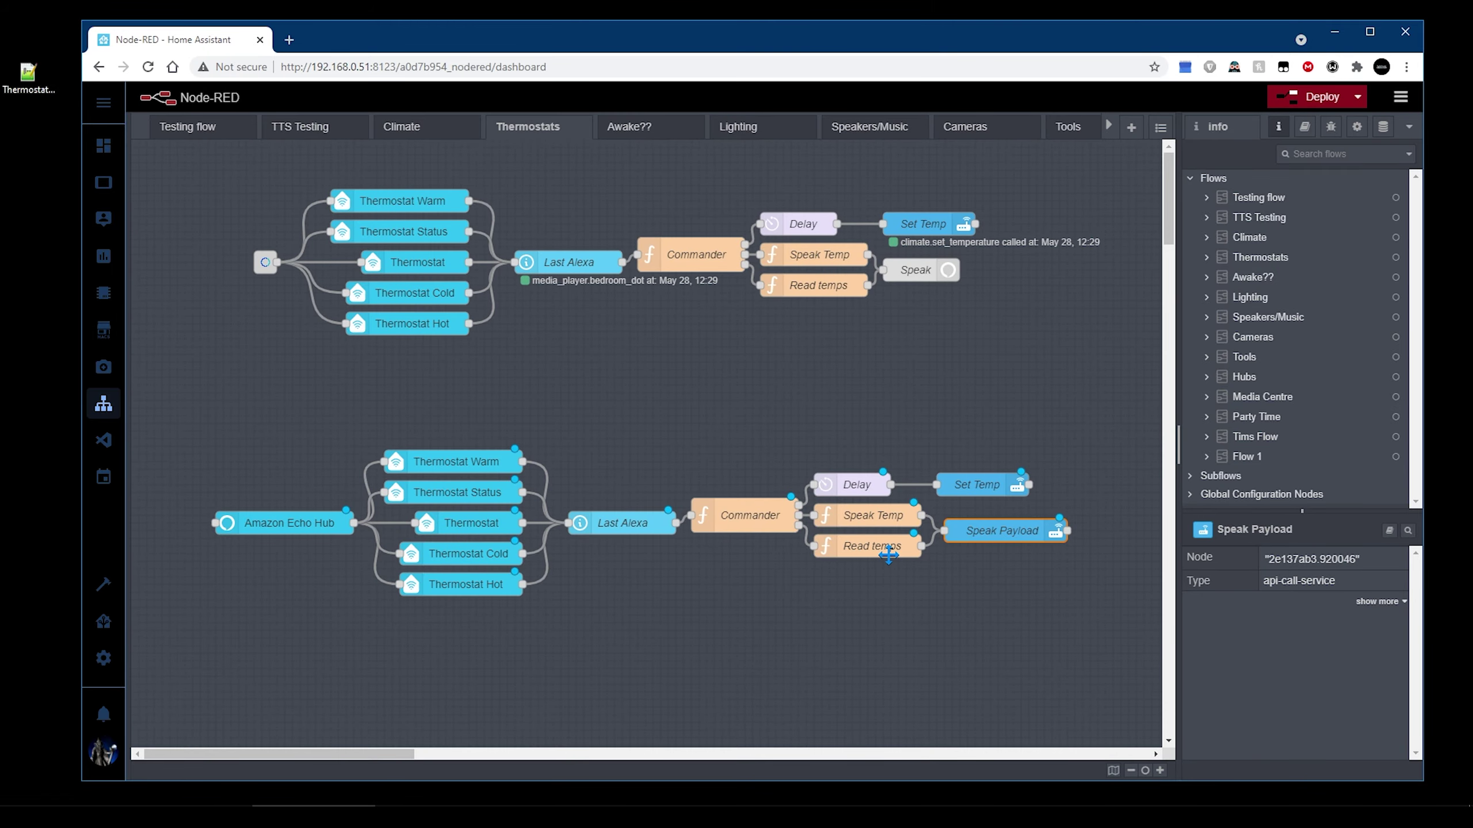
pyautogui.doubleClick(1001, 531)
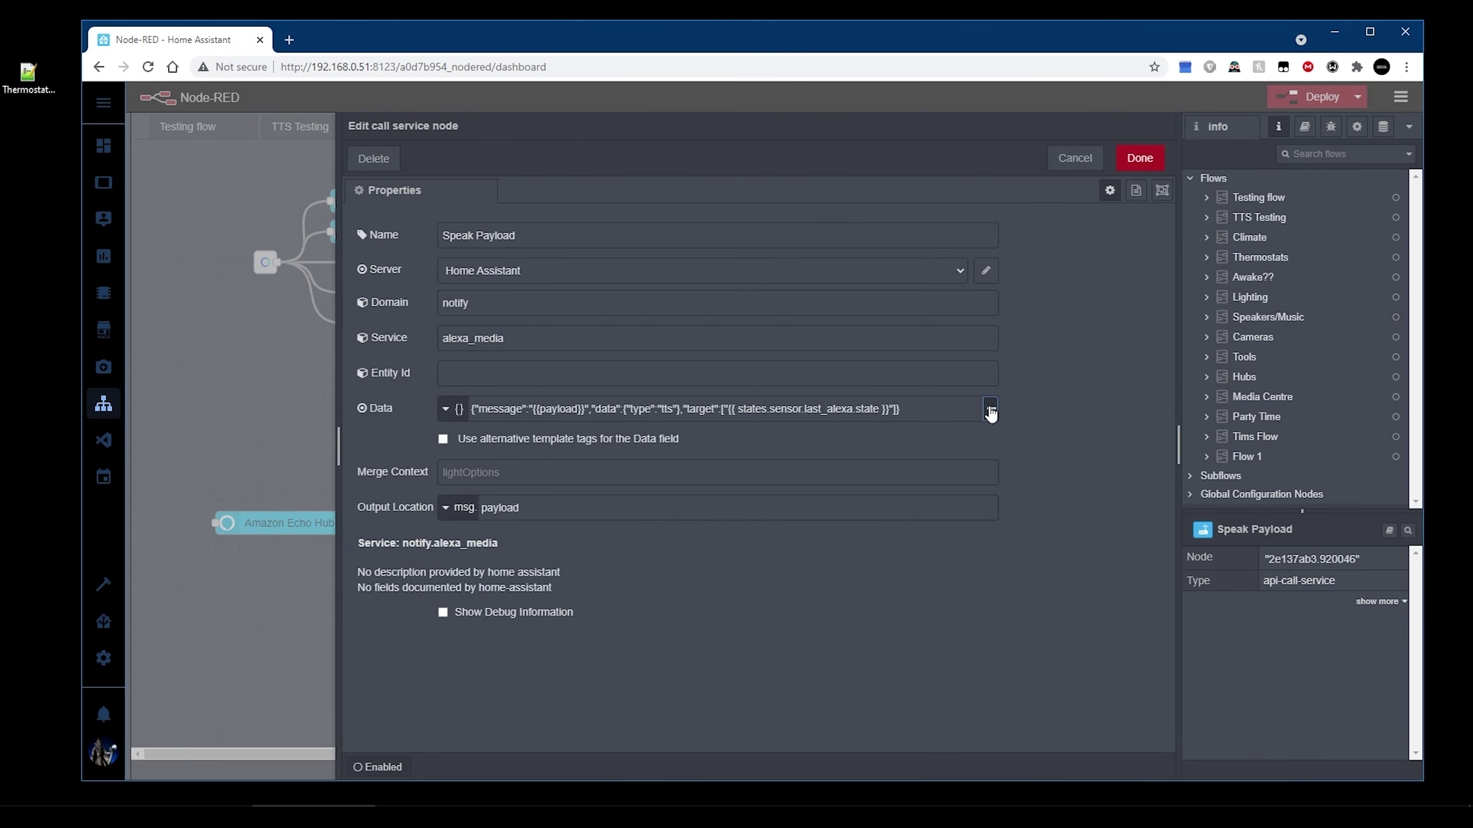
pyautogui.click(988, 415)
pyautogui.moveTo(862, 262); pyautogui.dragTo(784, 262)
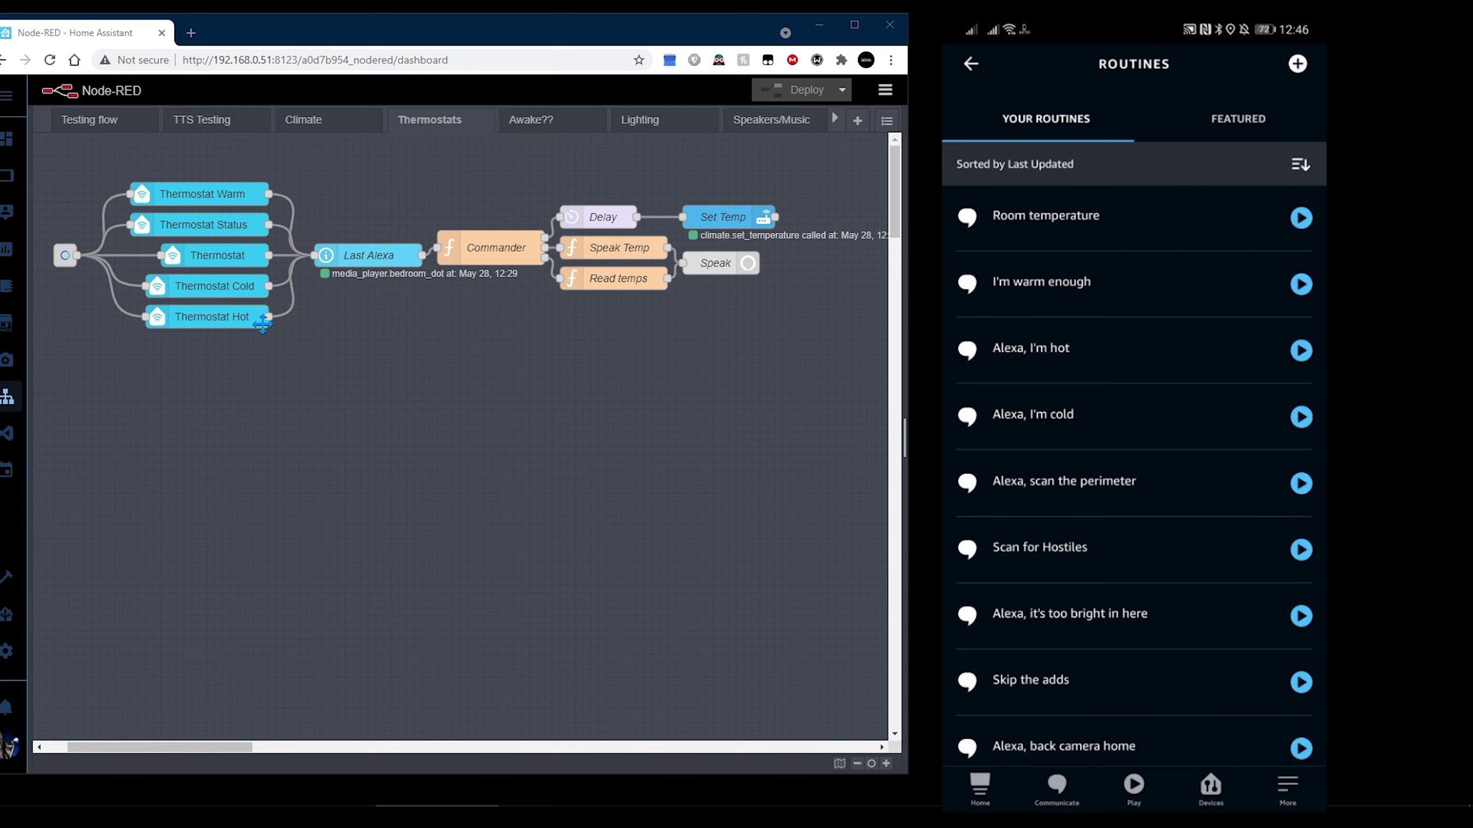
# - Create a new voice-triggered routine with the phrase 'it's too hot in here'
pyautogui.click(1298, 63)
pyautogui.click(1133, 206)
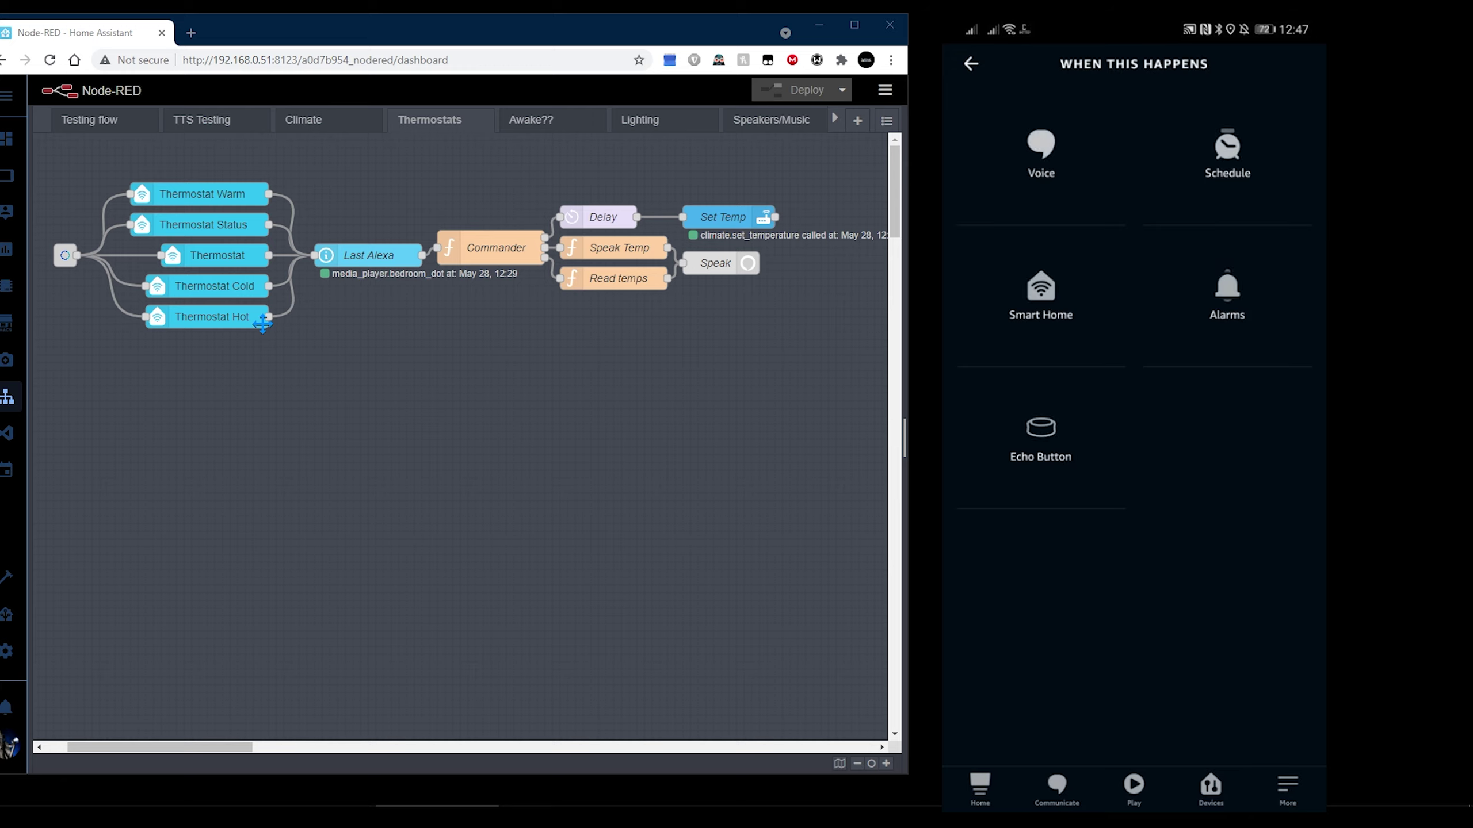
pyautogui.click(1042, 153)
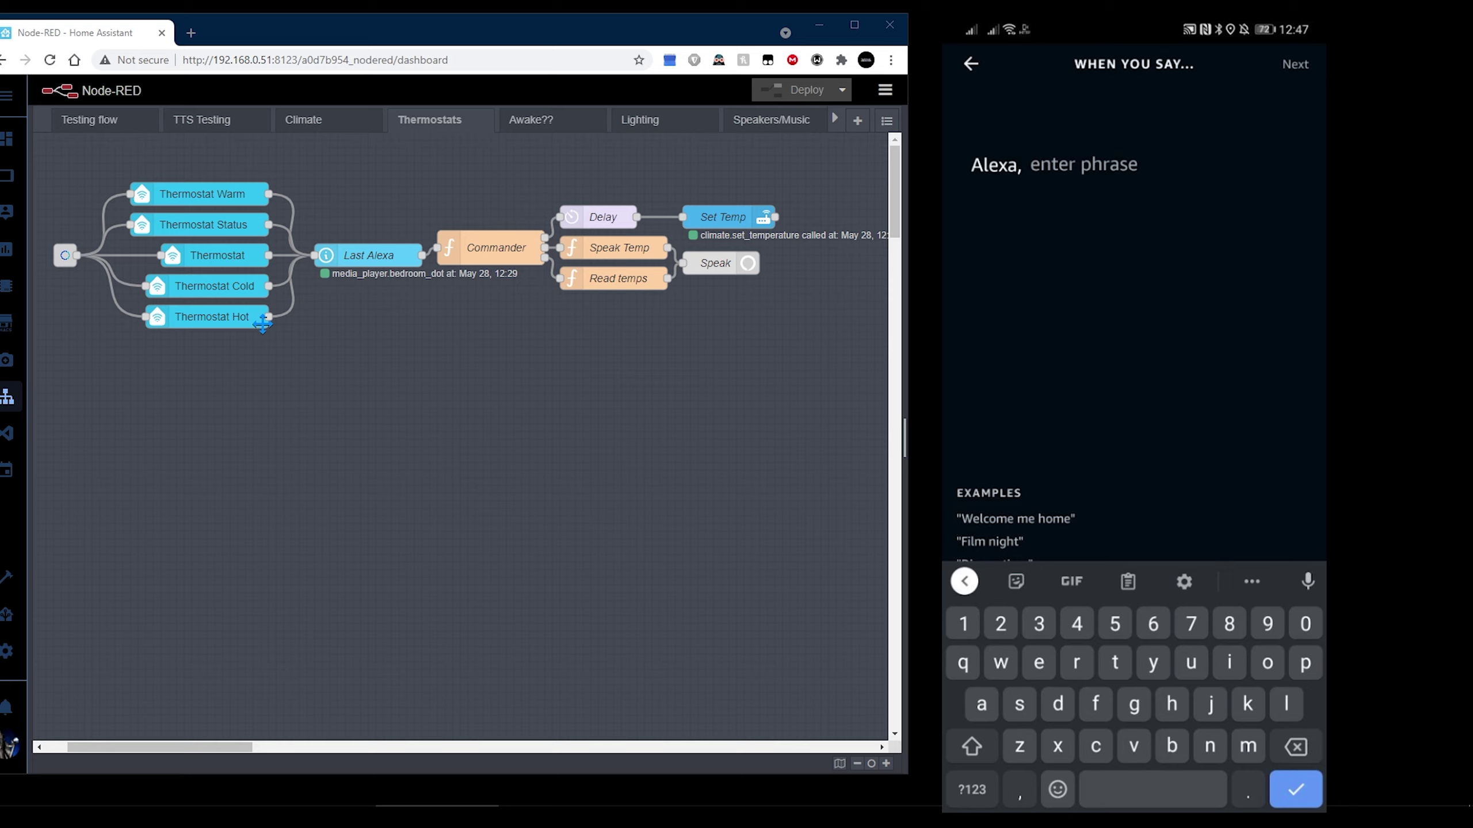
pyautogui.write("it's too hot in here")
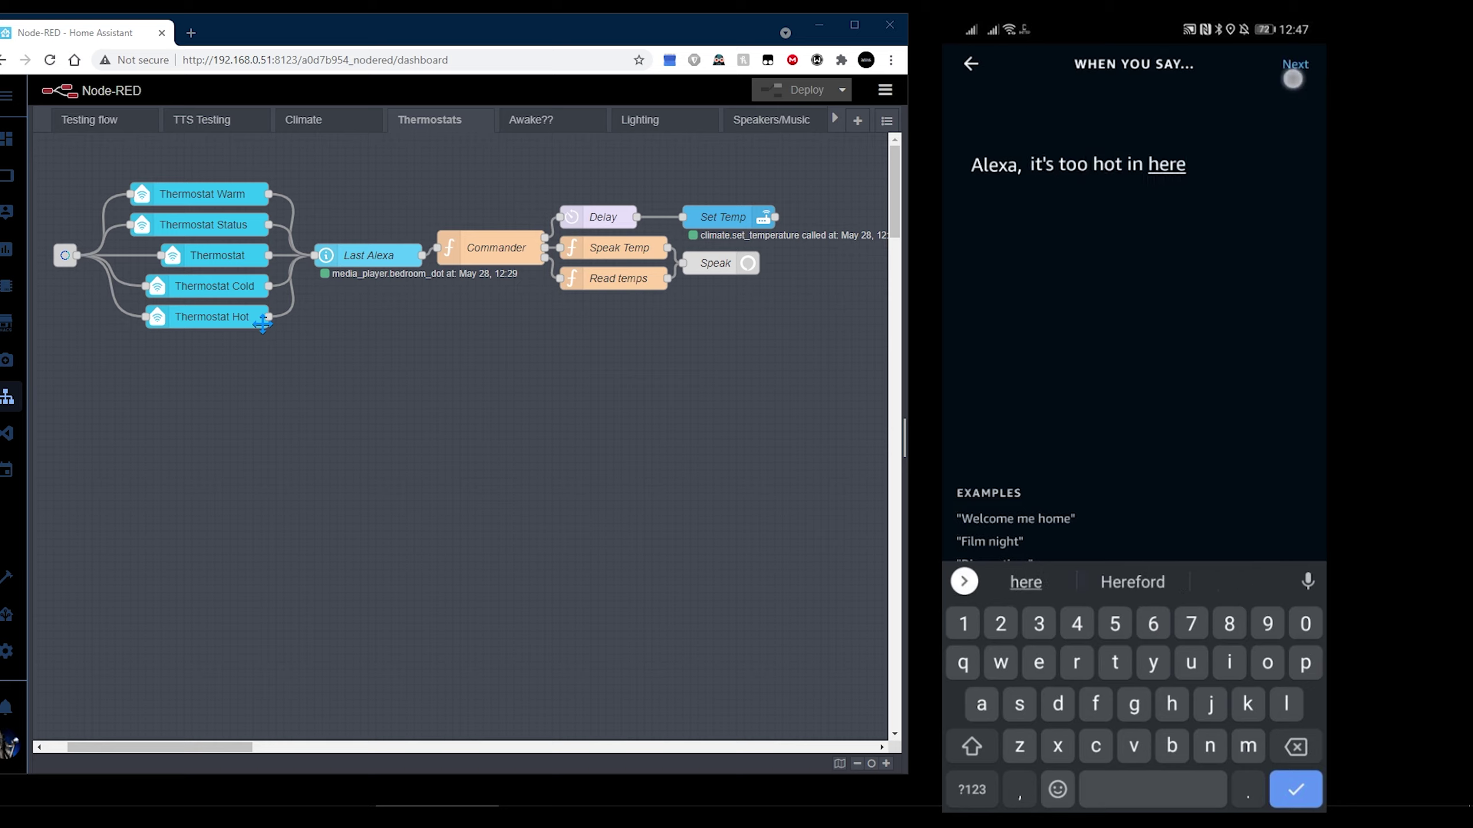
pyautogui.click(1295, 63)
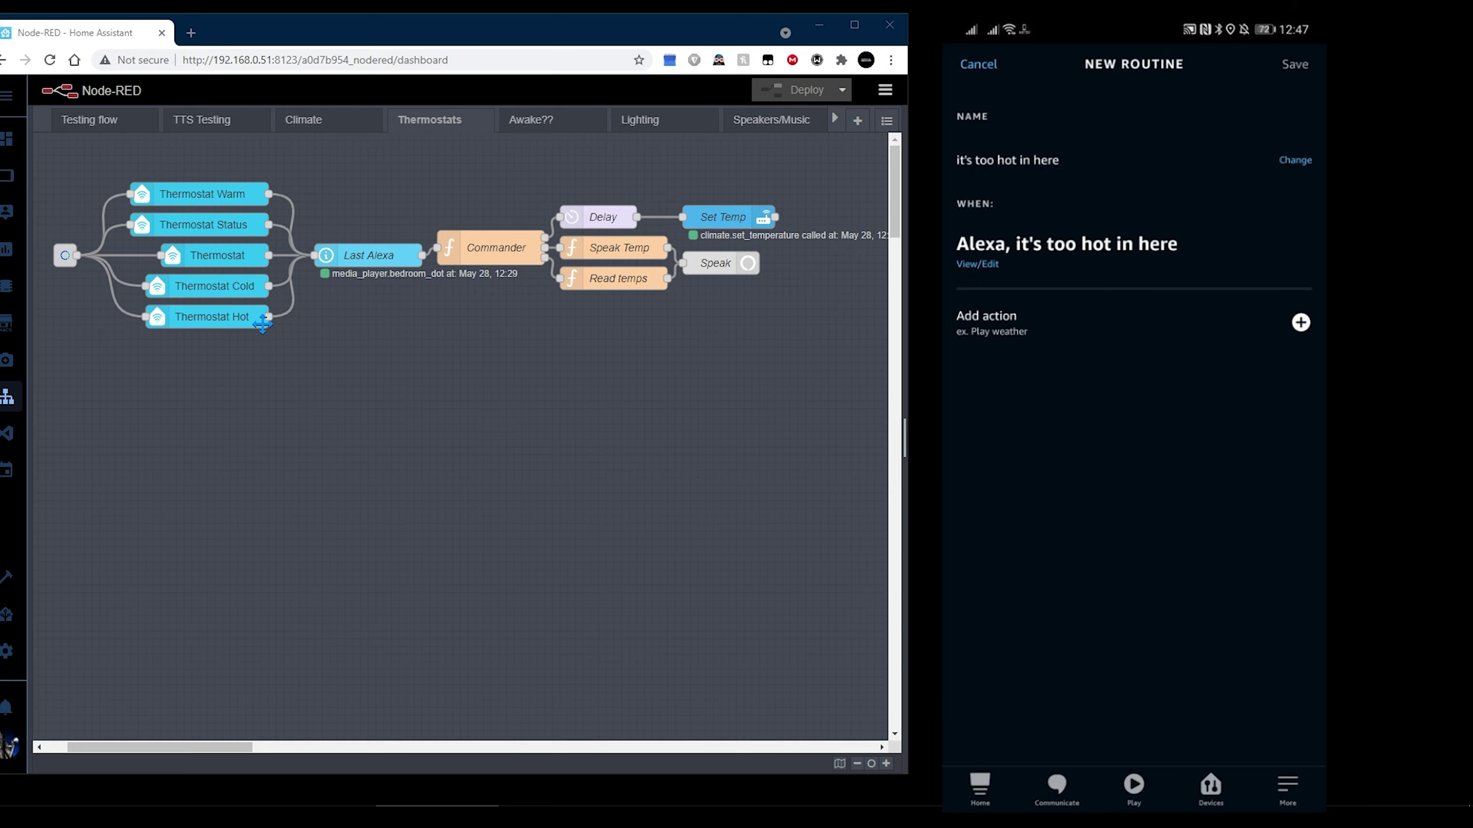
# - Move the Thermostat Hot node lower, then add a Thermostat Hot Power On action and save
pyautogui.moveTo(220, 316); pyautogui.dragTo(221, 349)
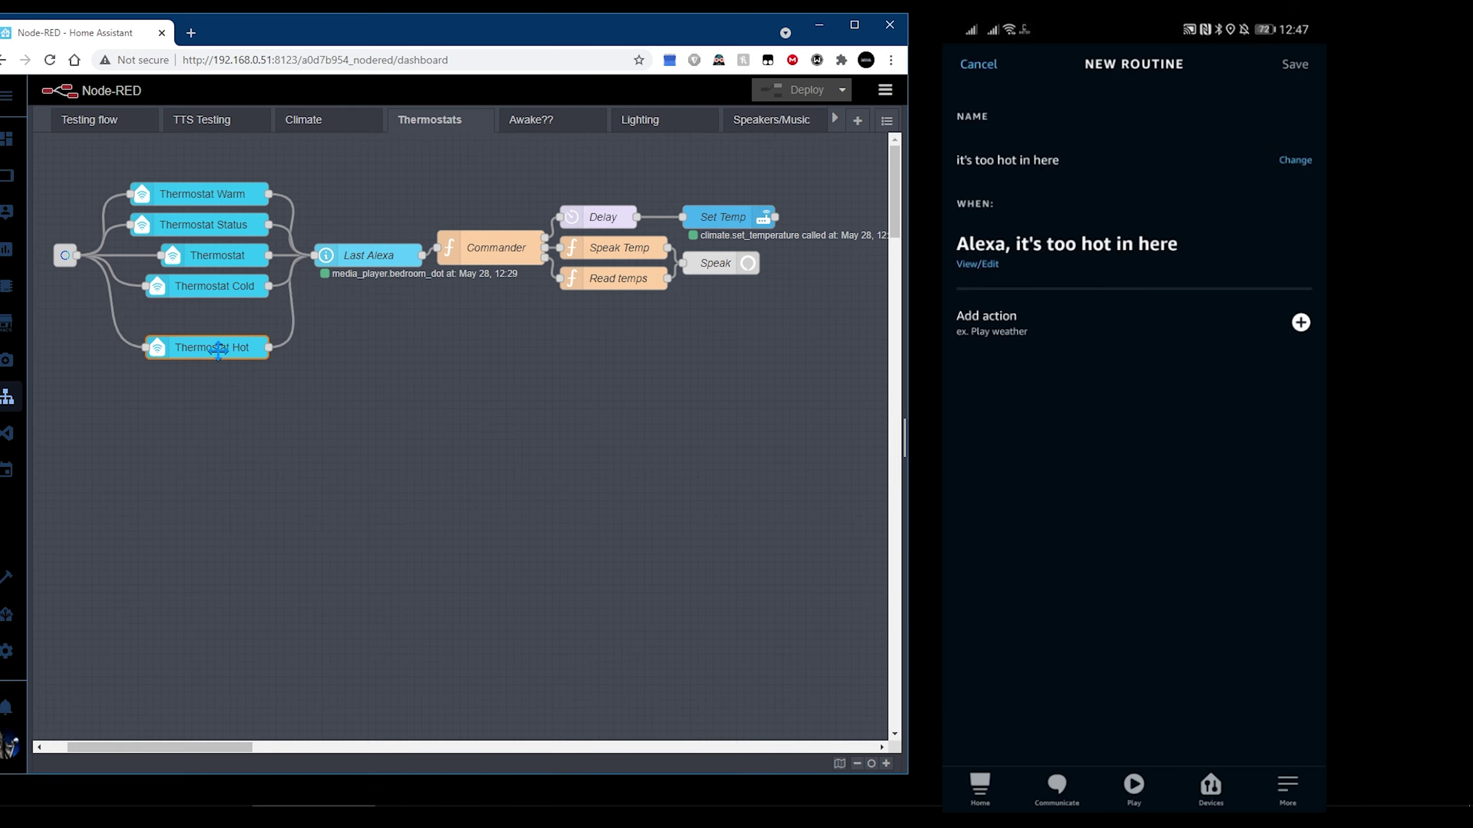
pyautogui.click(1301, 321)
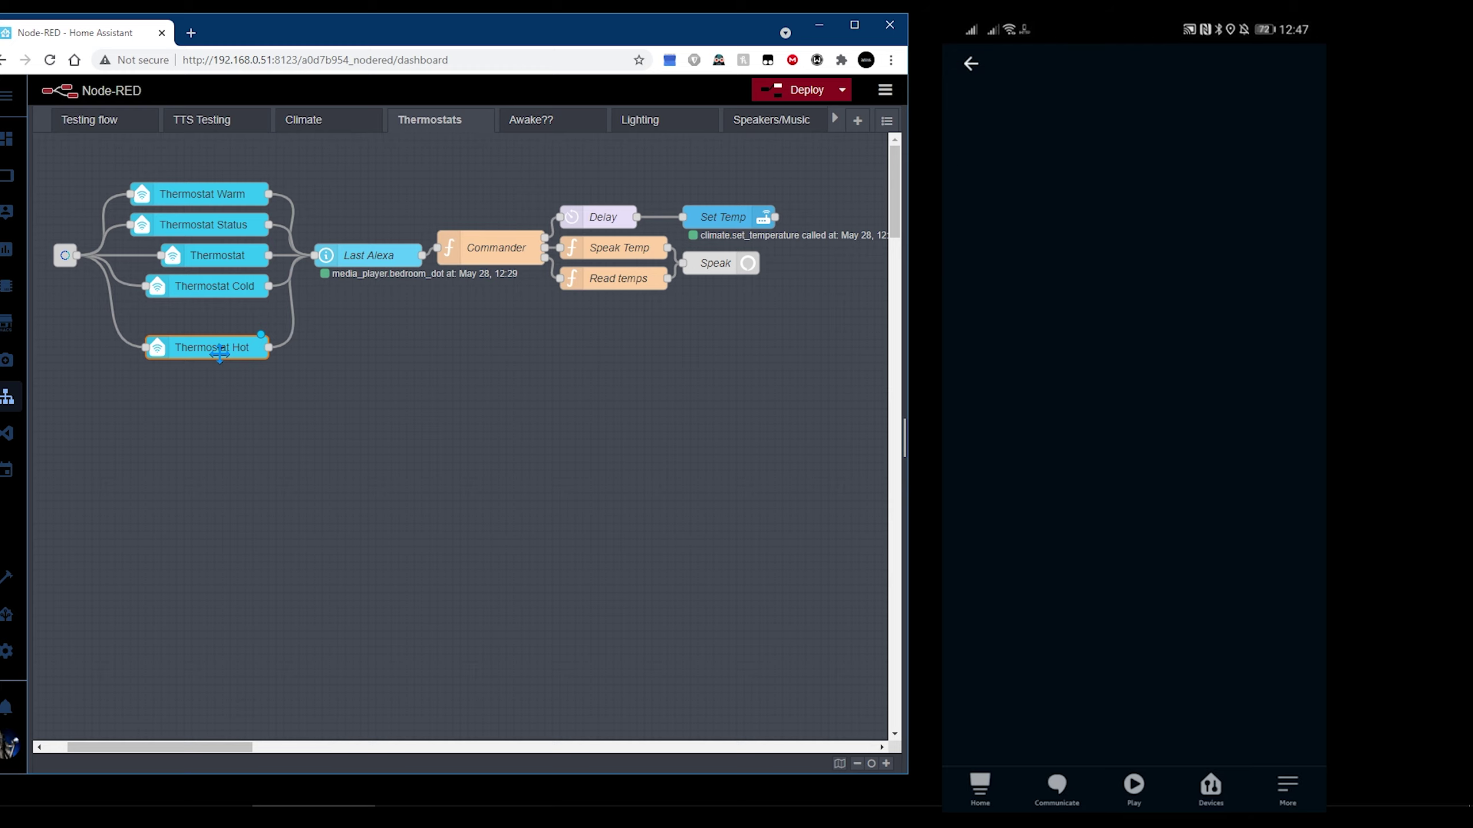
pyautogui.click(1039, 467)
pyautogui.click(1013, 119)
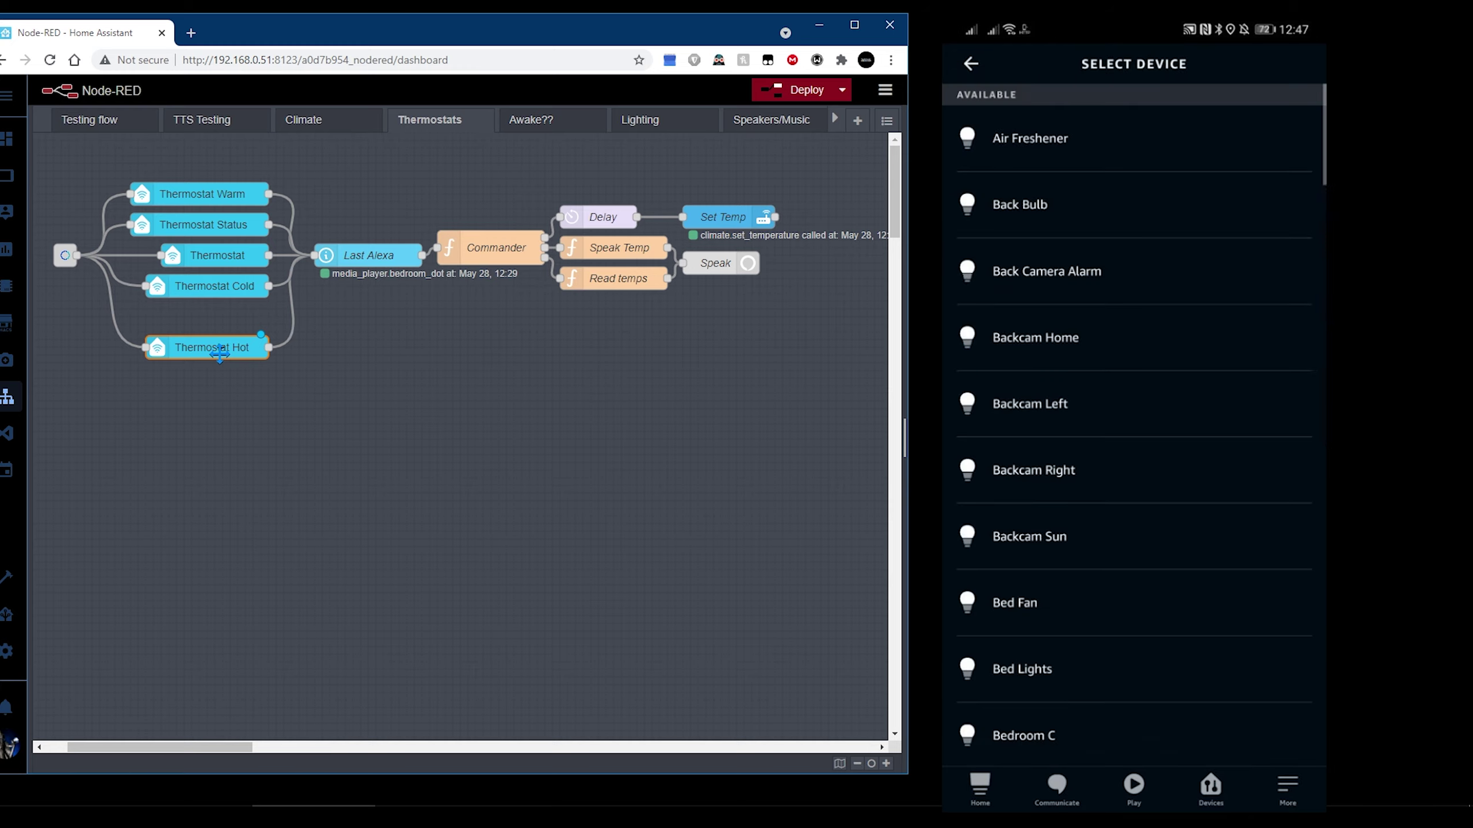
pyautogui.scroll(-8, 1036, 461)
pyautogui.scroll(-10, 1049, 472)
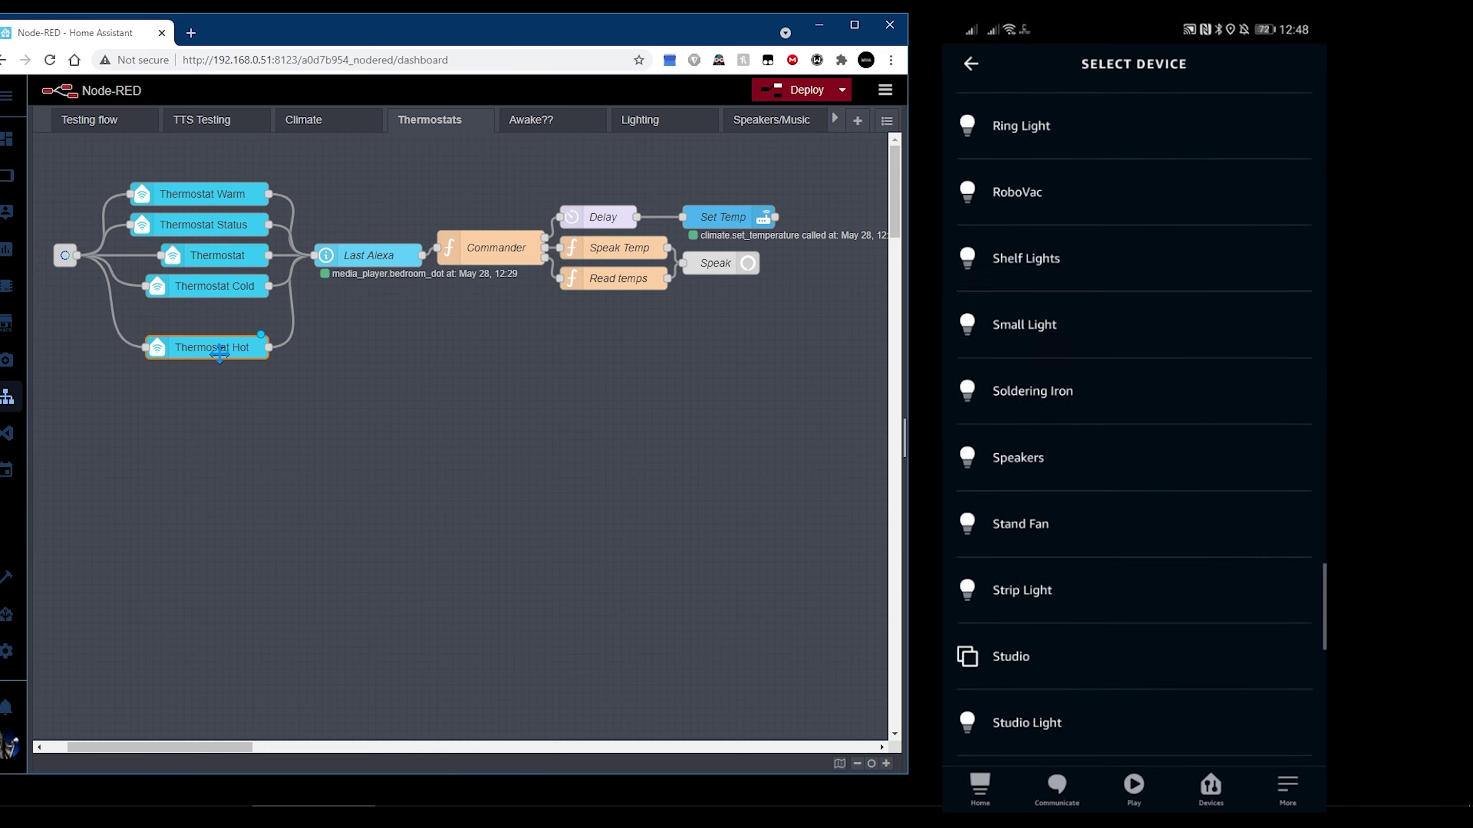
pyautogui.click(1018, 267)
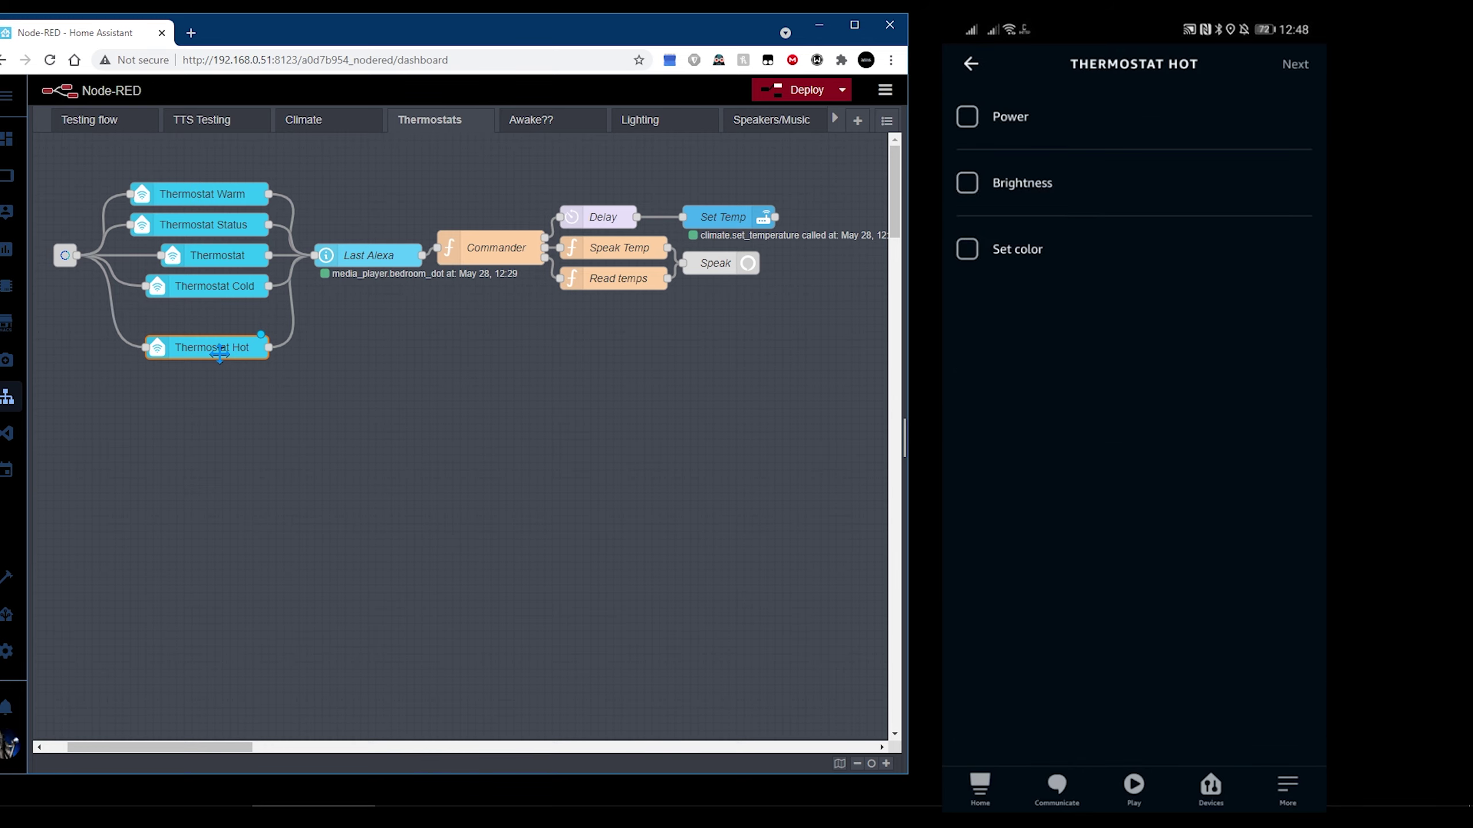
pyautogui.click(967, 115)
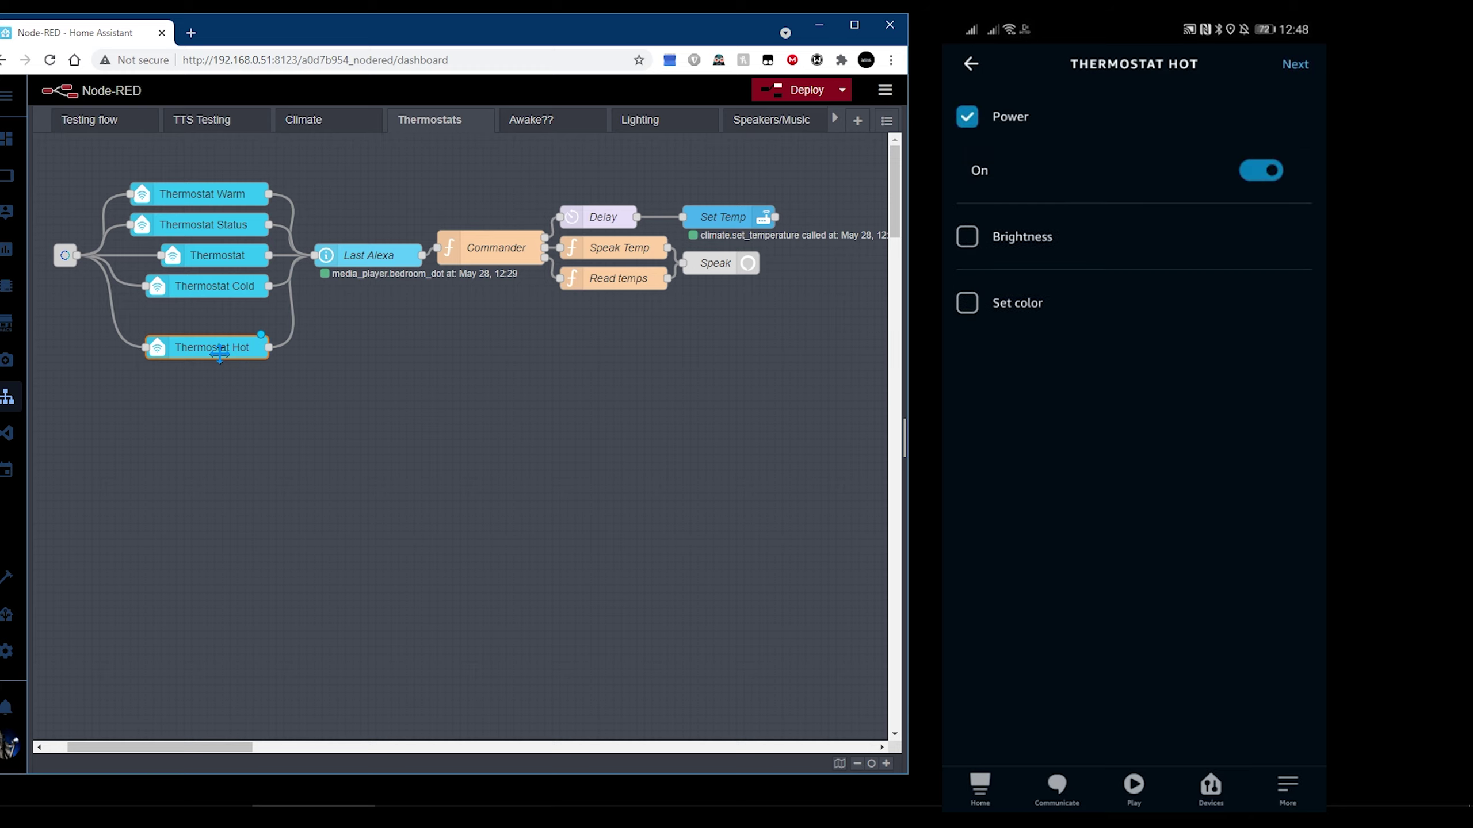
pyautogui.click(1295, 64)
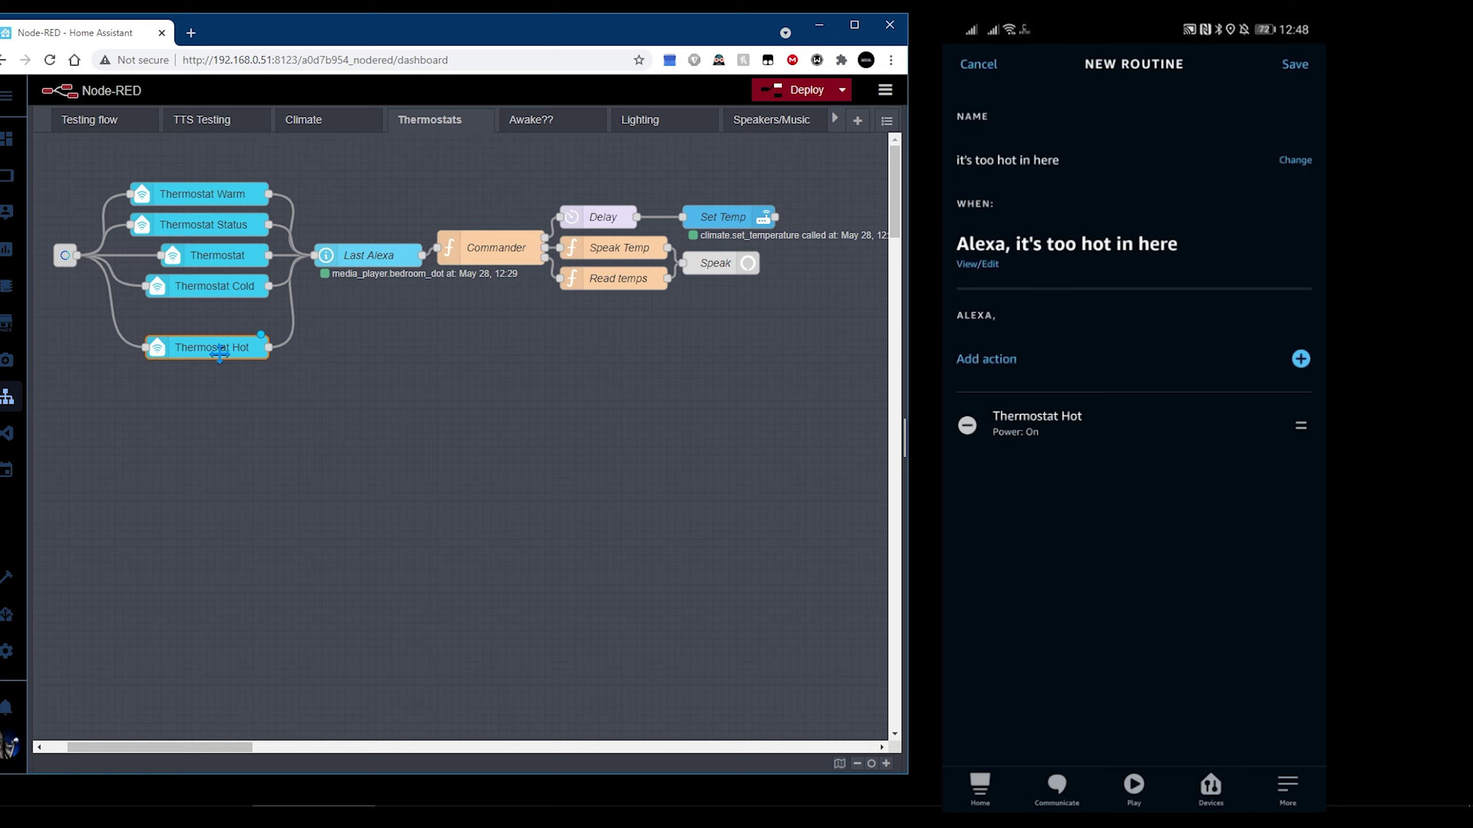
pyautogui.click(1295, 63)
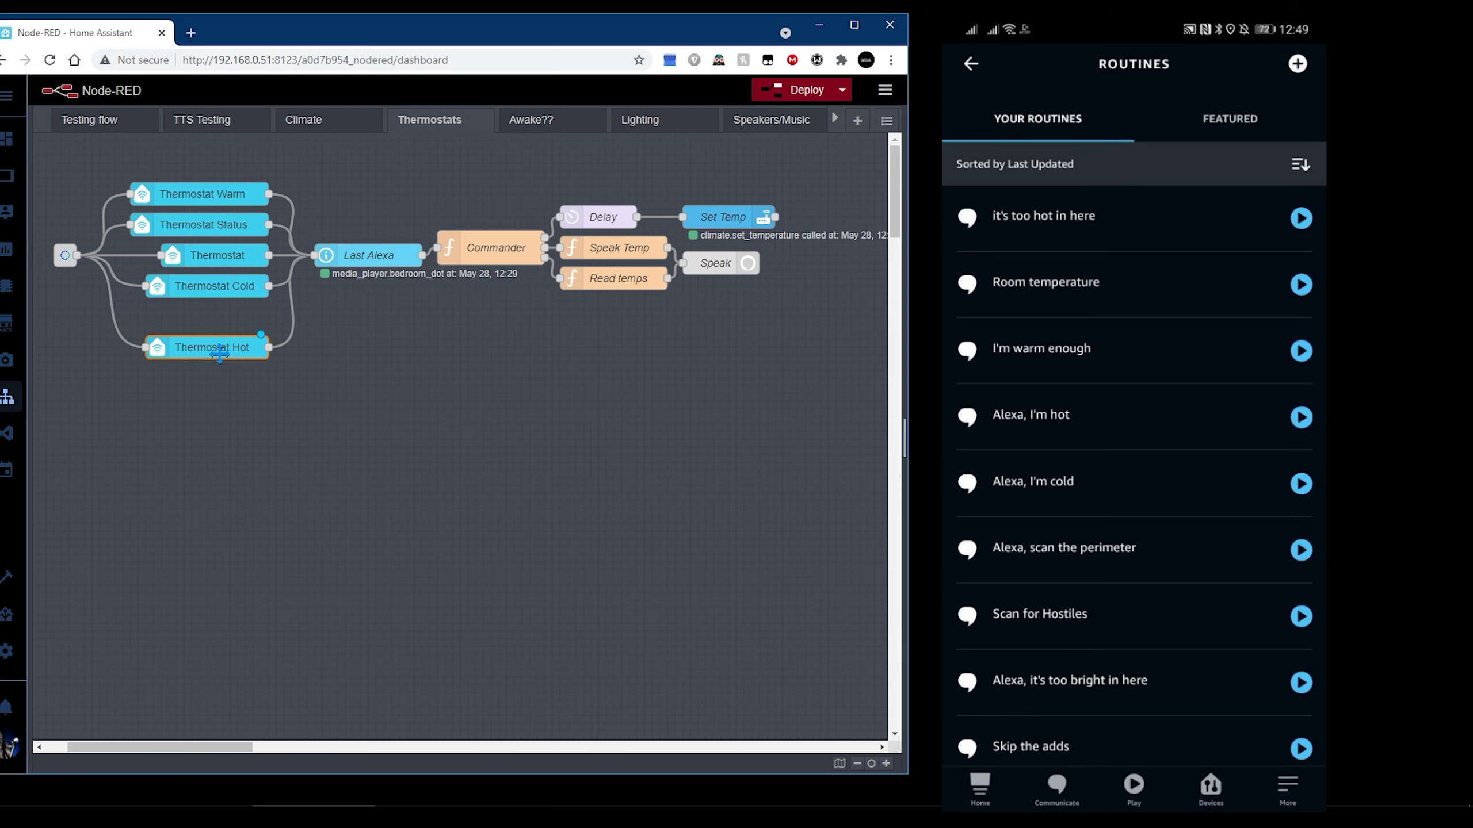
# - Inspect the Thermostat Hot and Thermostat Cold actions of the 'I'm hot' and 'I'm cold' routines
pyautogui.click(1074, 282)
pyautogui.click(1143, 468)
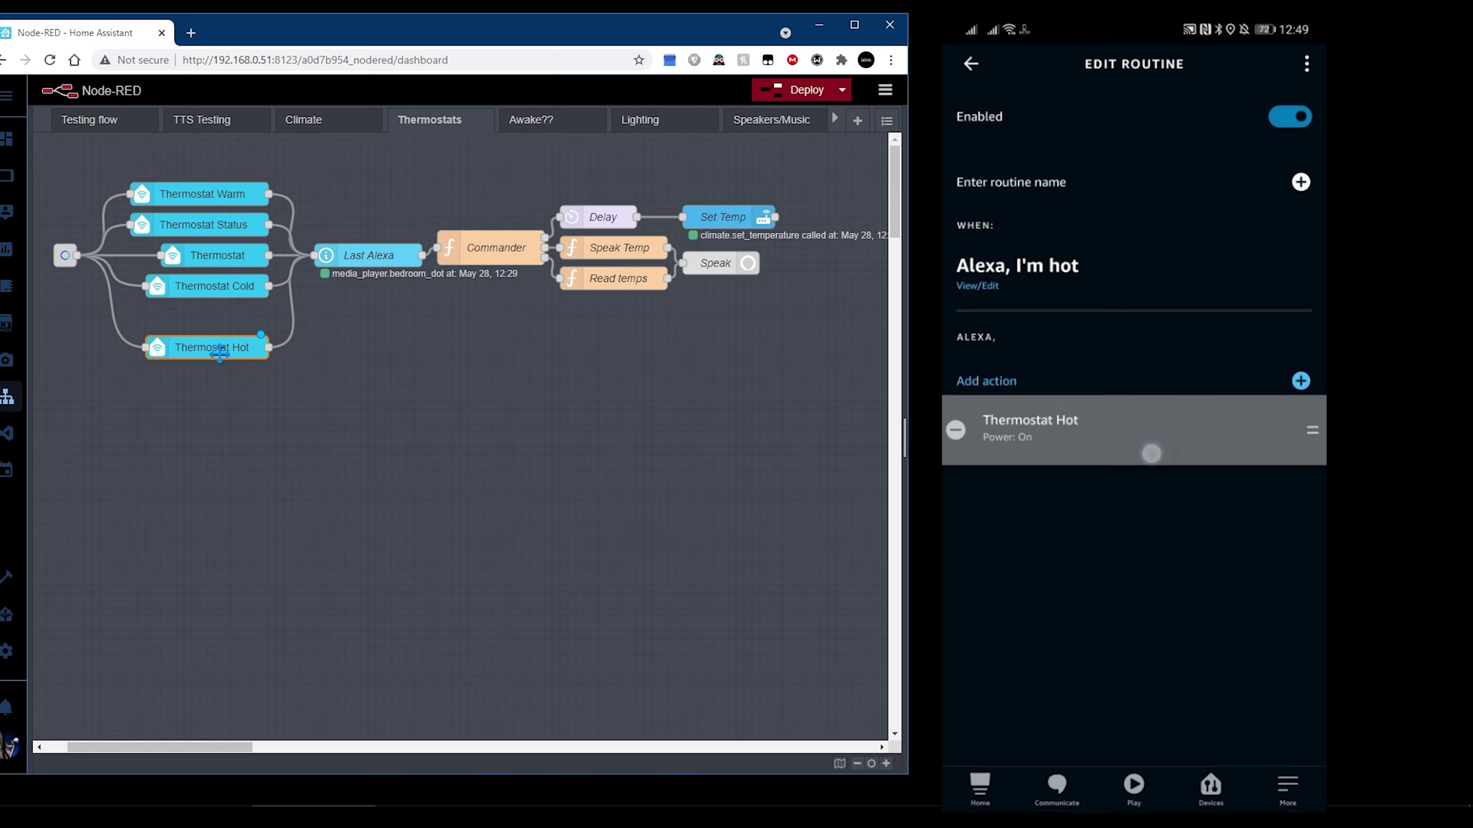
pyautogui.click(1126, 481)
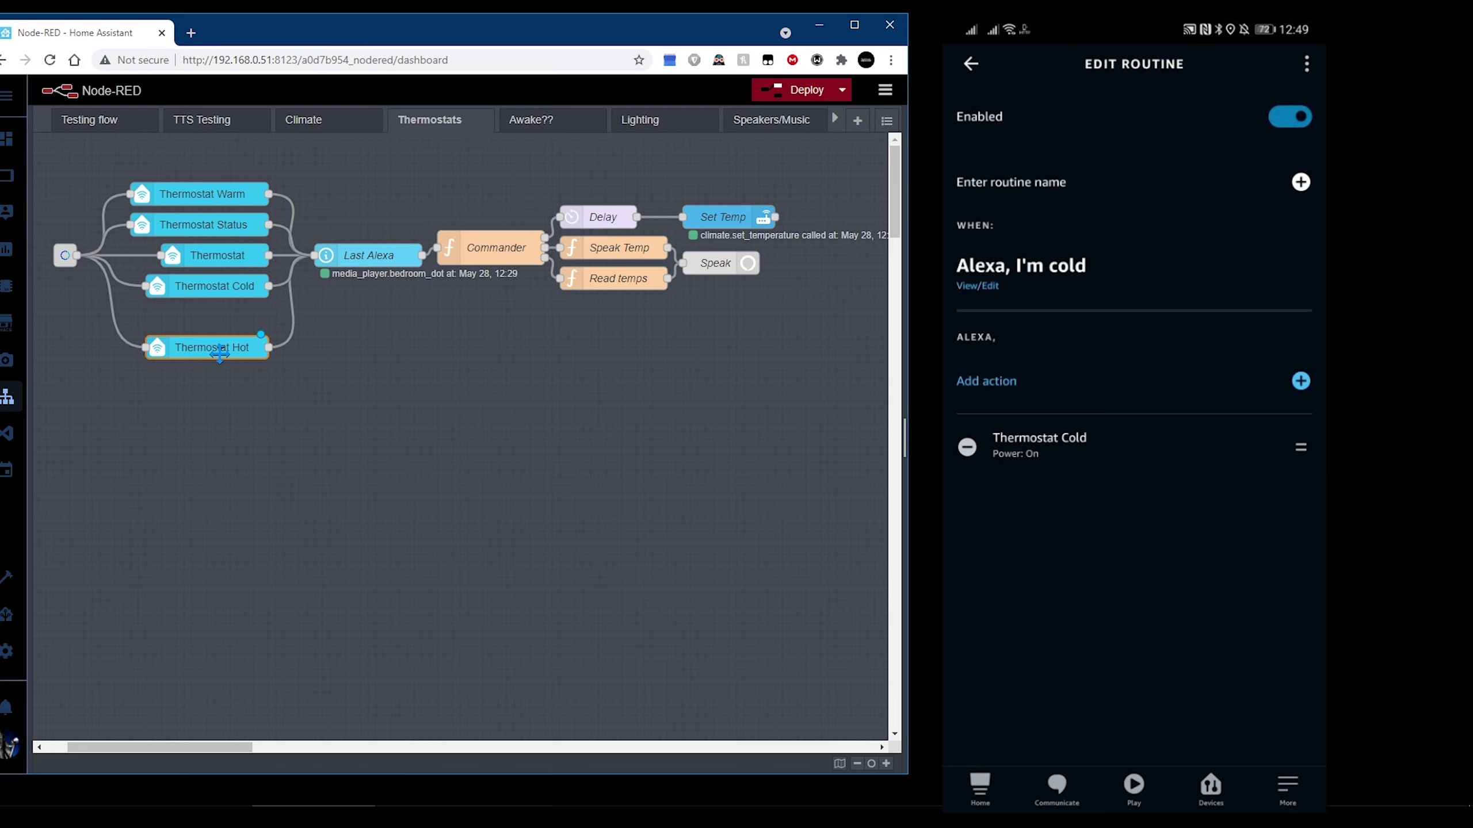
pyautogui.click(1140, 441)
pyautogui.click(213, 255)
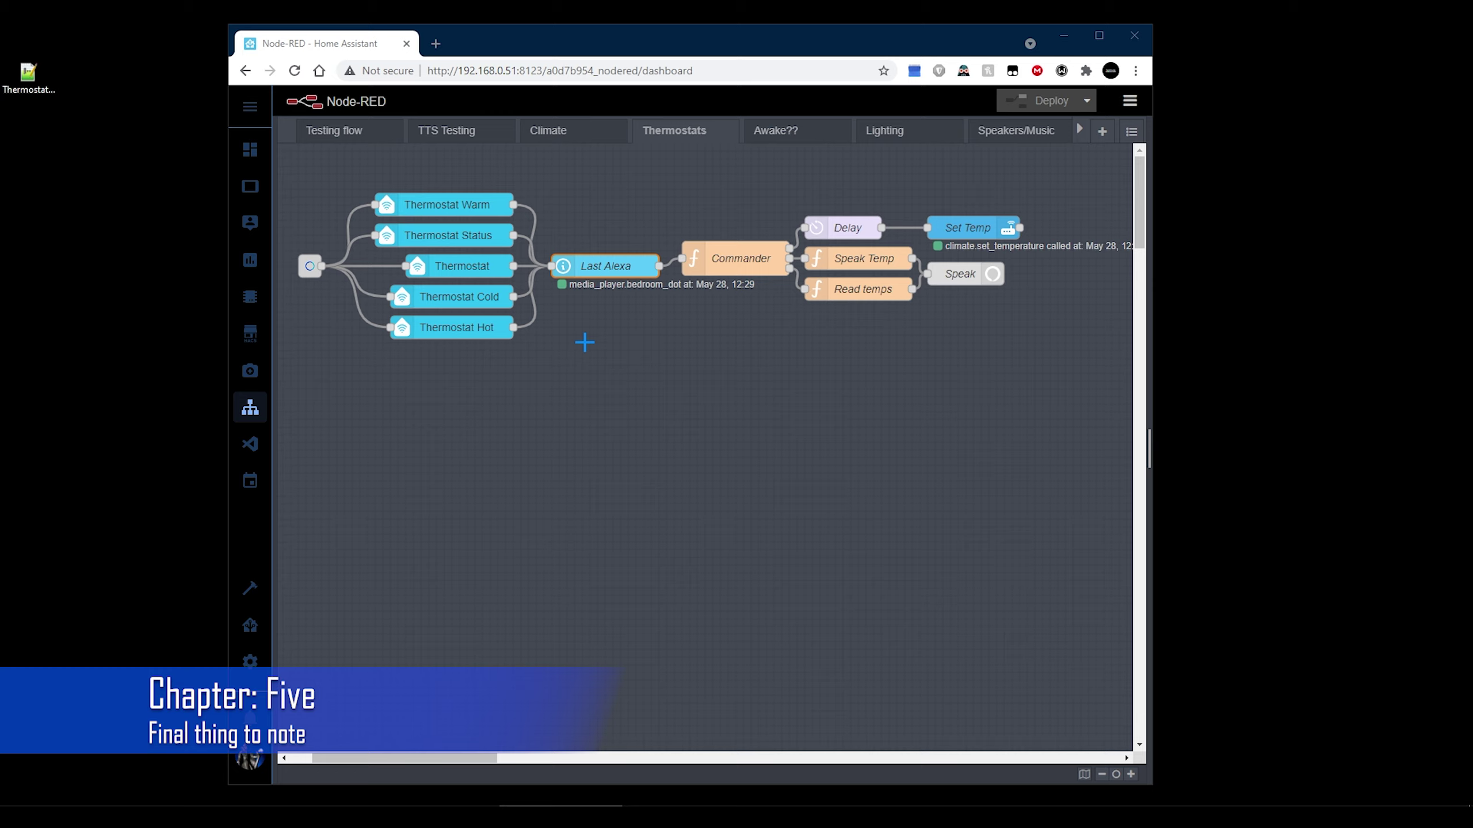
pyautogui.click(604, 267)
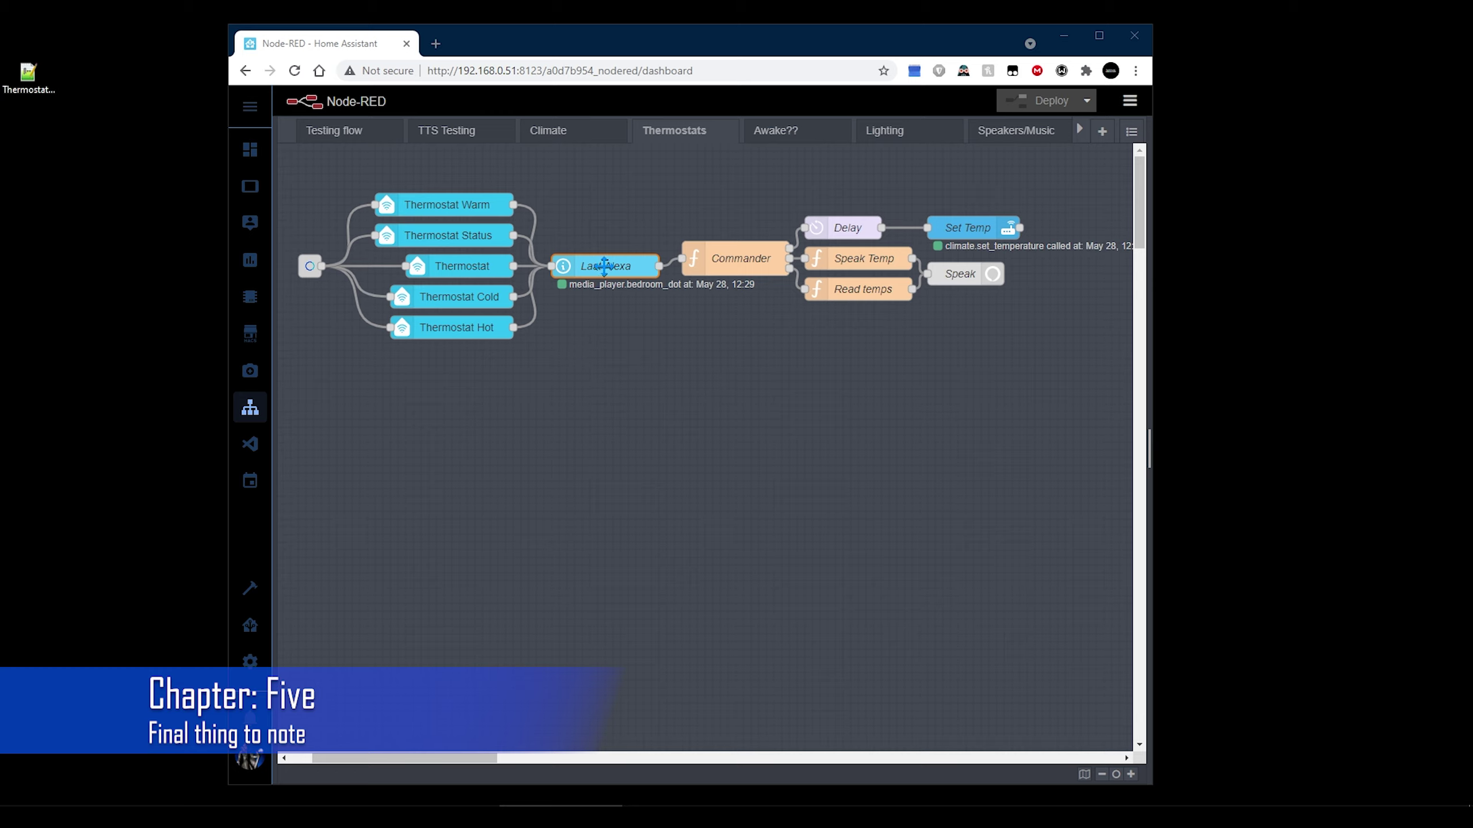